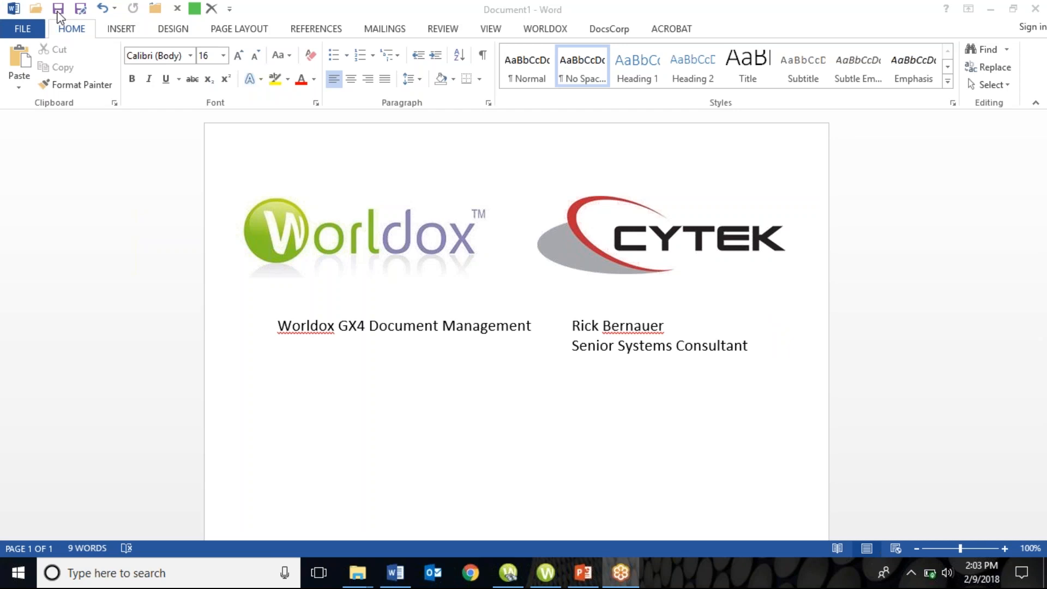
# Open the Worldox Save As form for the unsaved document
pyautogui.click(26, 31)
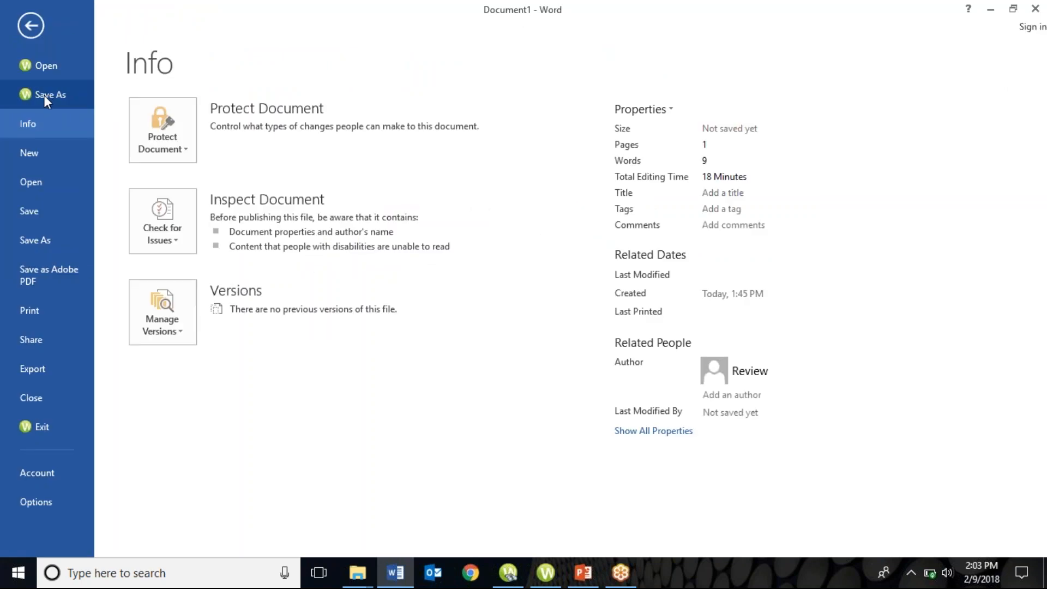
pyautogui.click(43, 95)
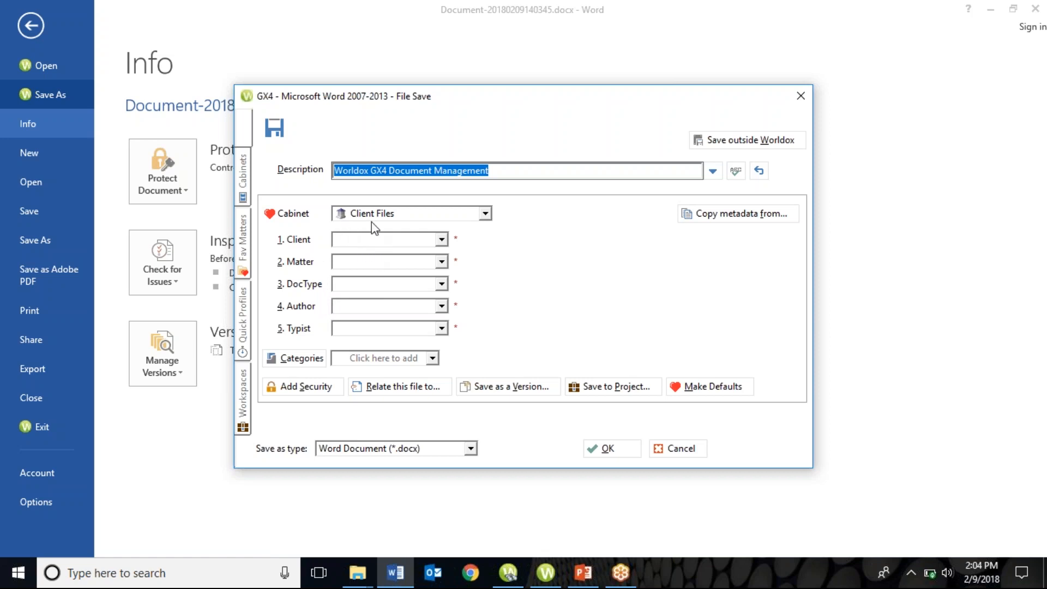
# Try the Human Resources cabinet for the document profile and return it to Client Files
pyautogui.click(487, 214)
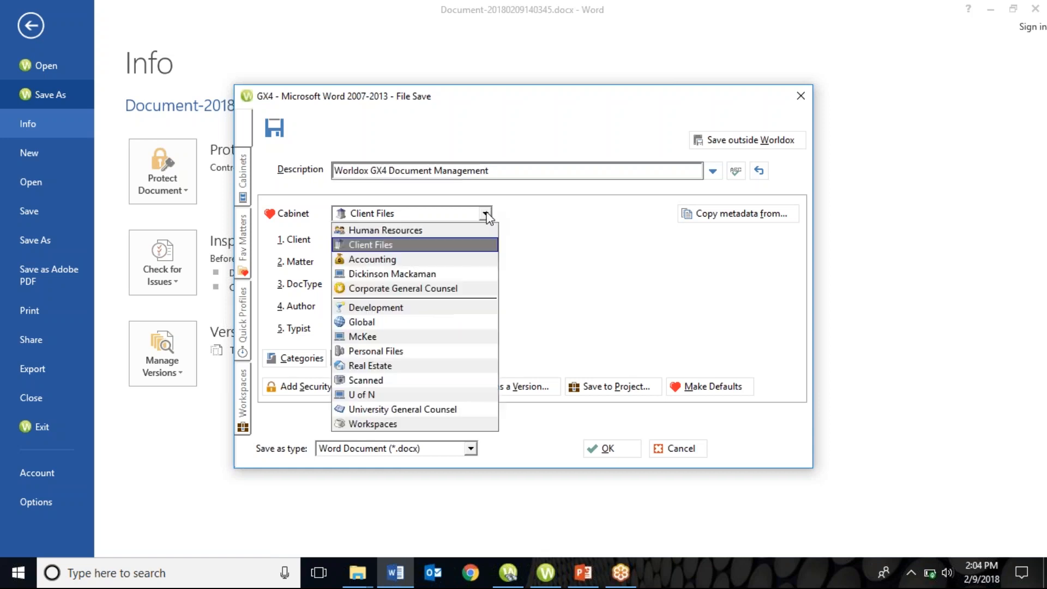
pyautogui.click(470, 235)
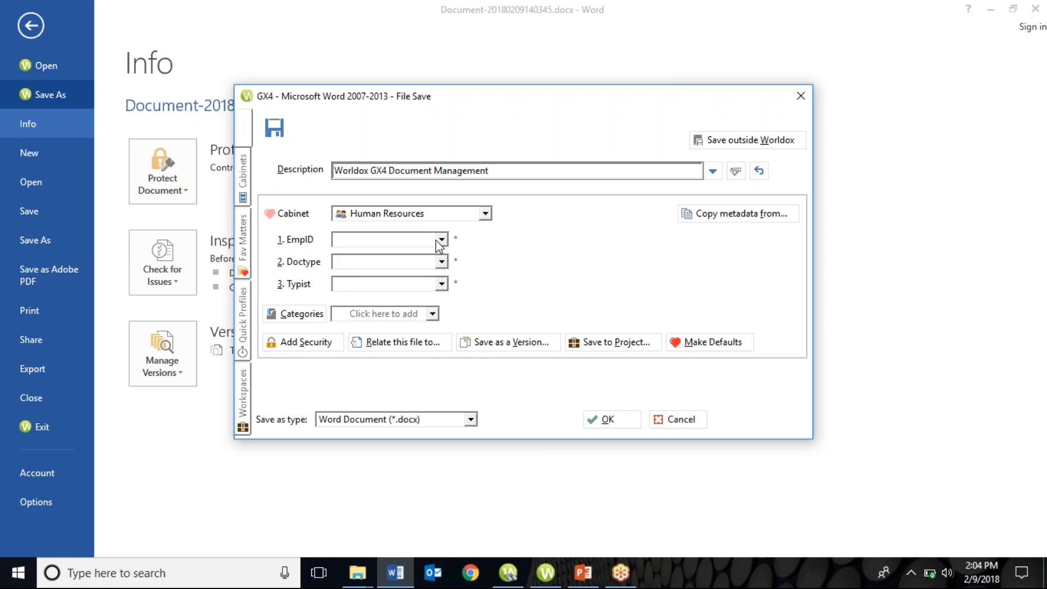
pyautogui.click(488, 217)
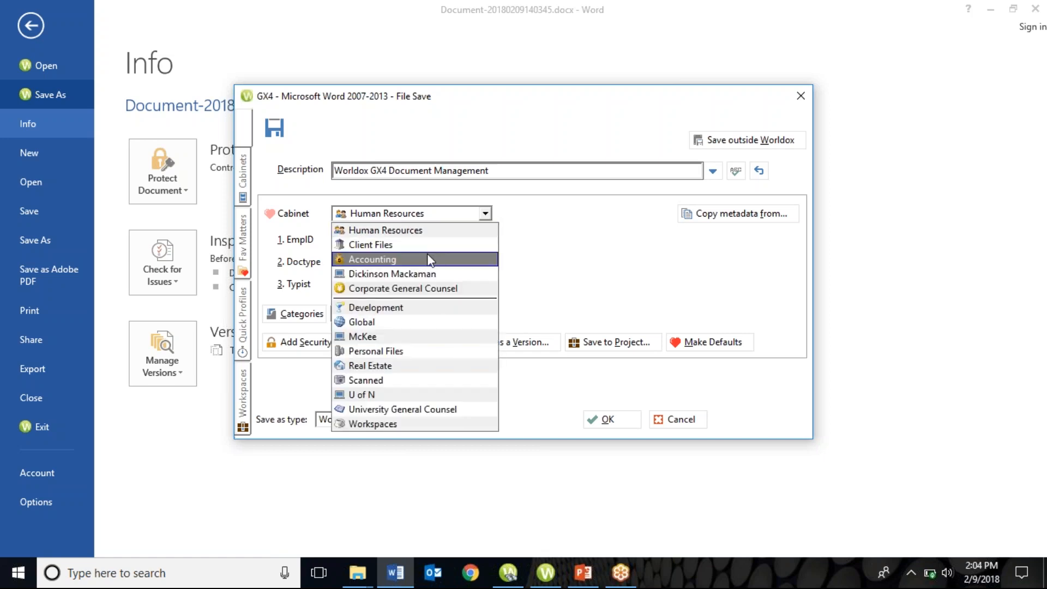
pyautogui.click(433, 242)
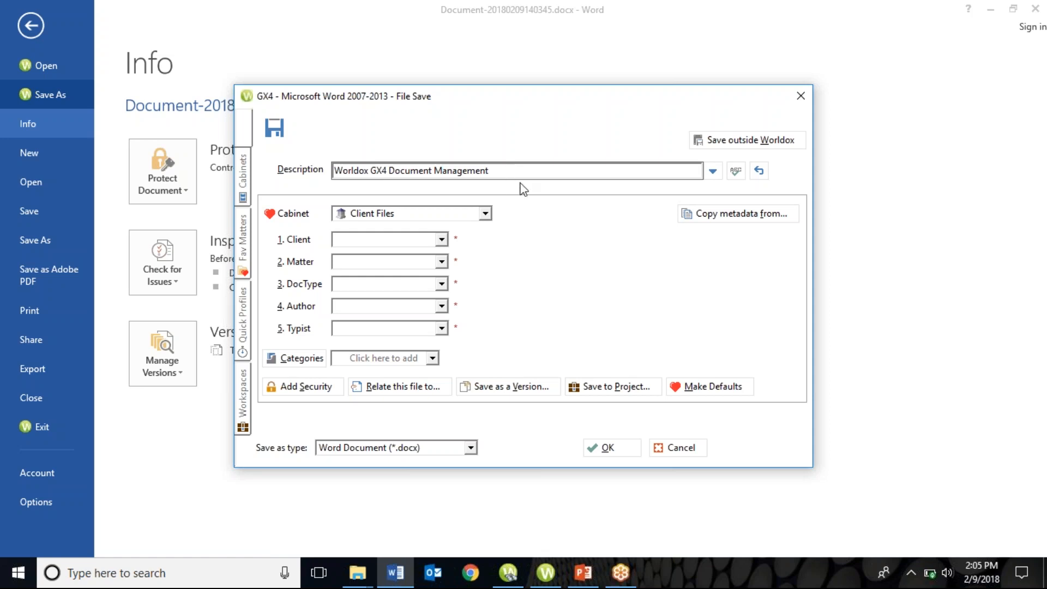
# Extend the description with "Demonstration Video" and add the comment "This is a rough draft and shouldn't be send outside the office"
pyautogui.write('Demonstration Vido')
pyautogui.press('BackSpace')
pyautogui.write('eo')
pyautogui.press('Return')
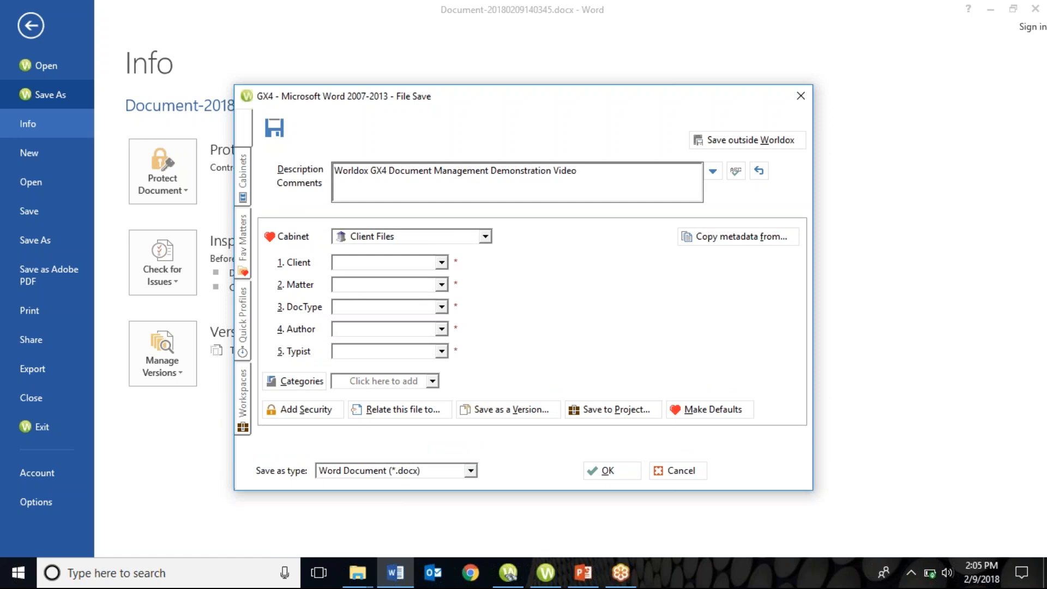
pyautogui.write('This is a rough draft and s')
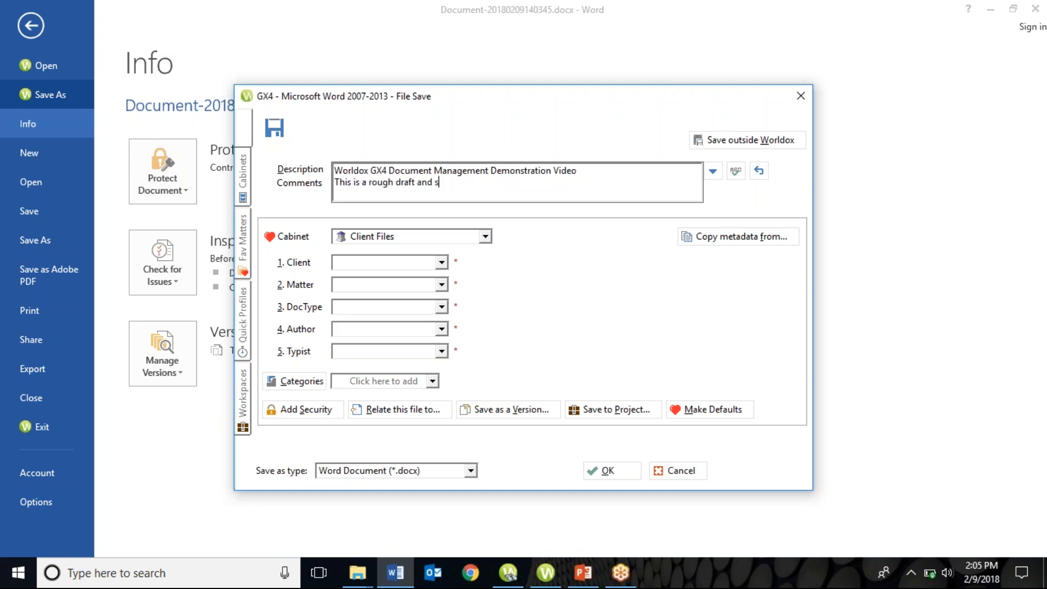
pyautogui.write("houldn't be send outside the office")
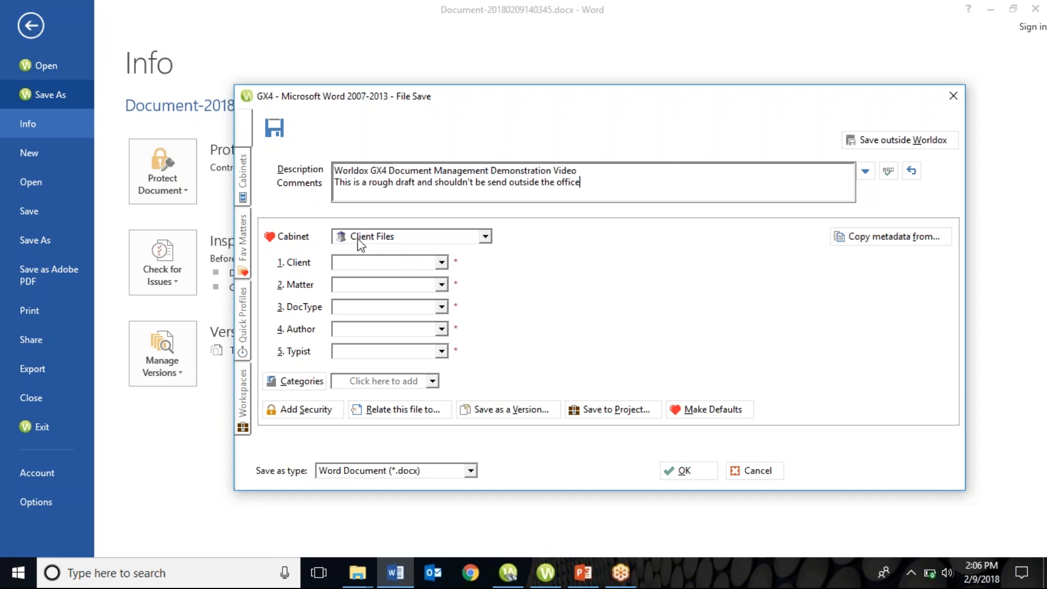
# Set the profile's client to City of Mesa by looking up MESA, and reselect it from the client table
pyautogui.click(295, 262)
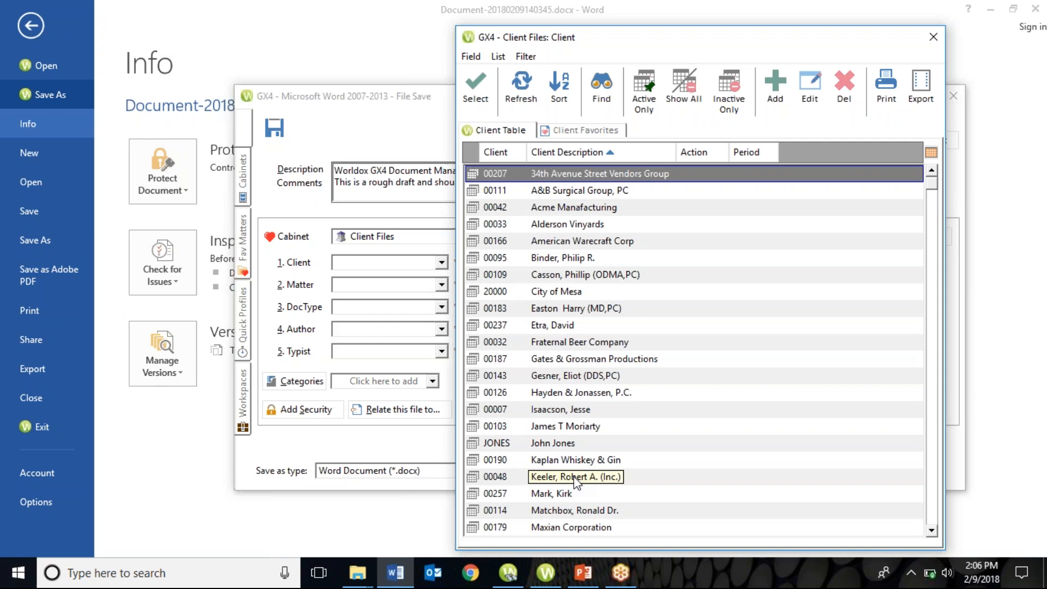
pyautogui.click(934, 37)
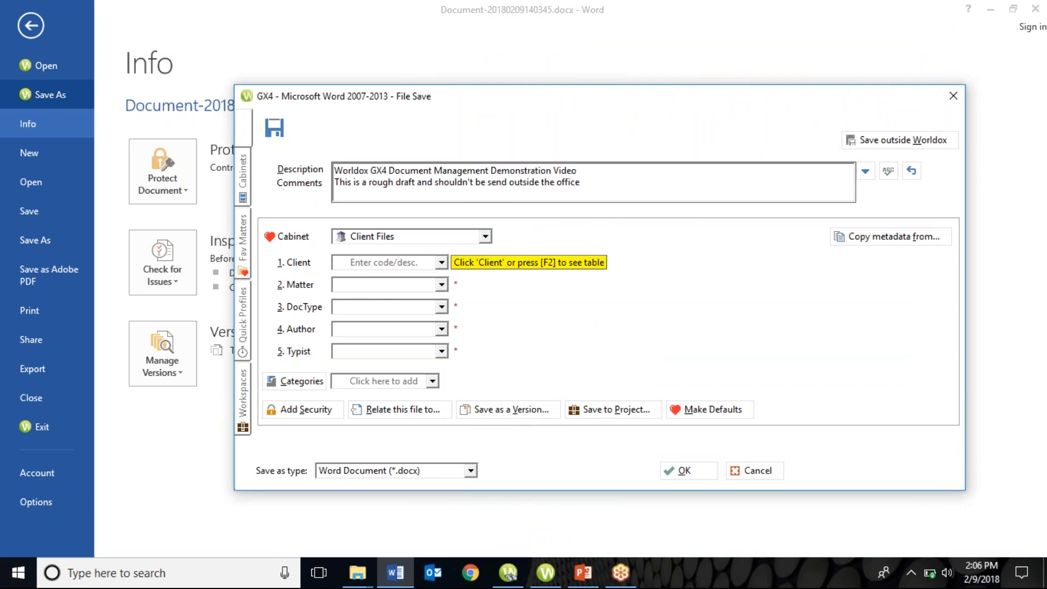
pyautogui.write('MESA')
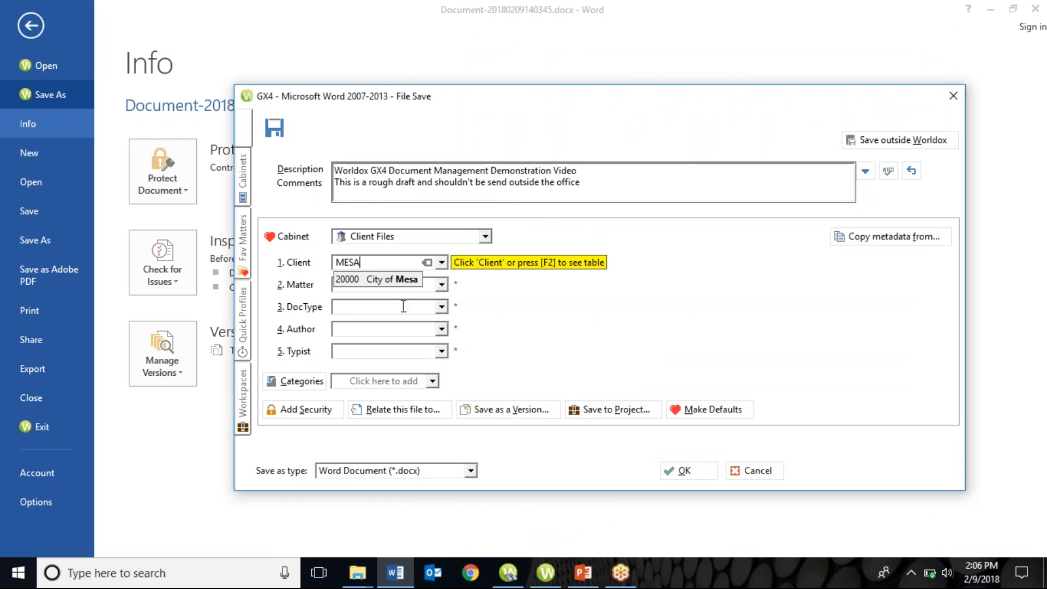
pyautogui.click(386, 281)
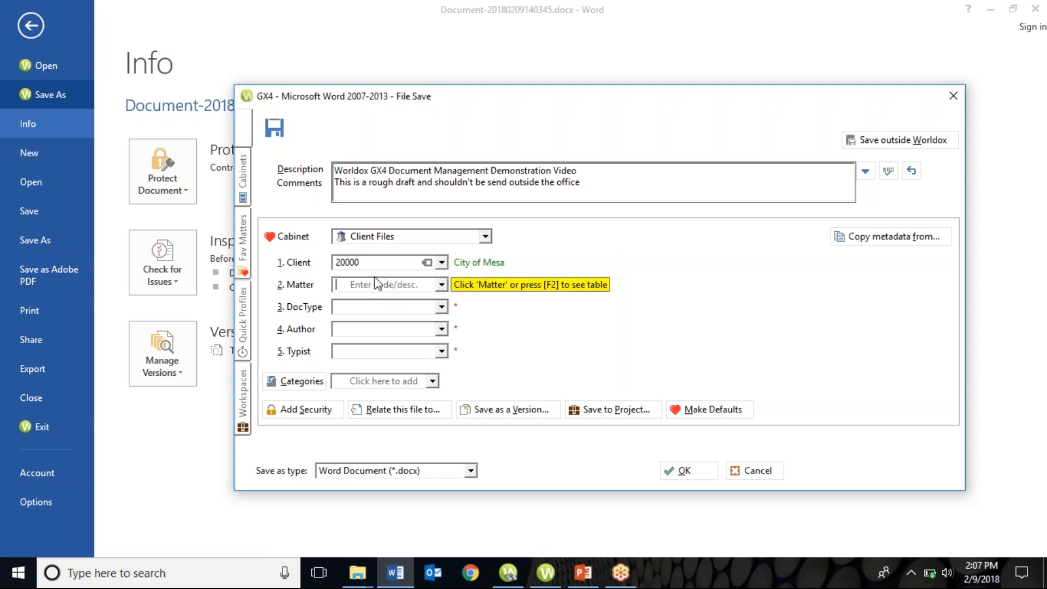
pyautogui.click(299, 268)
pyautogui.click(299, 267)
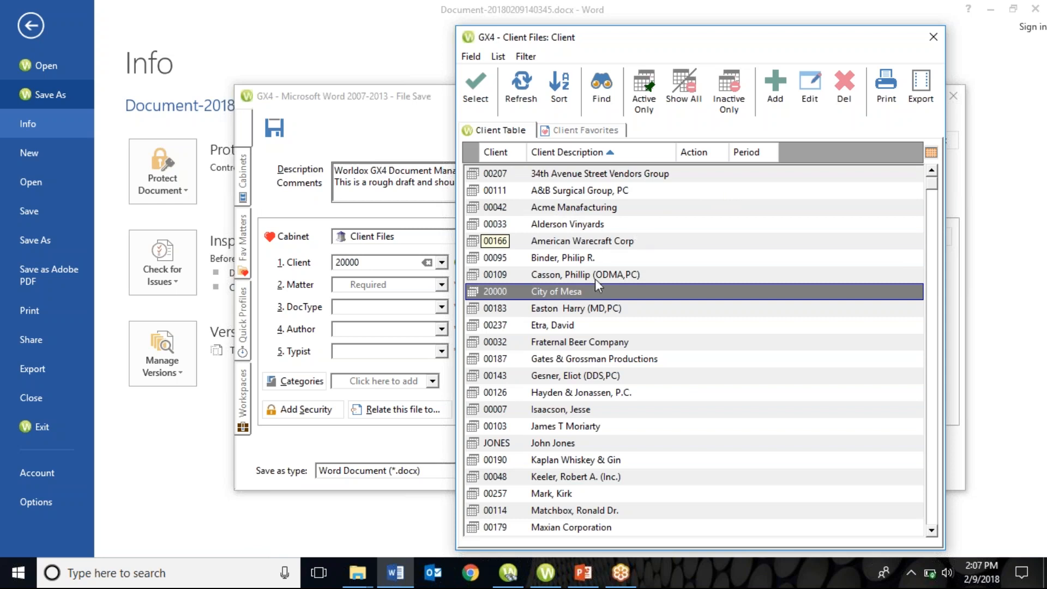
pyautogui.doubleClick(590, 293)
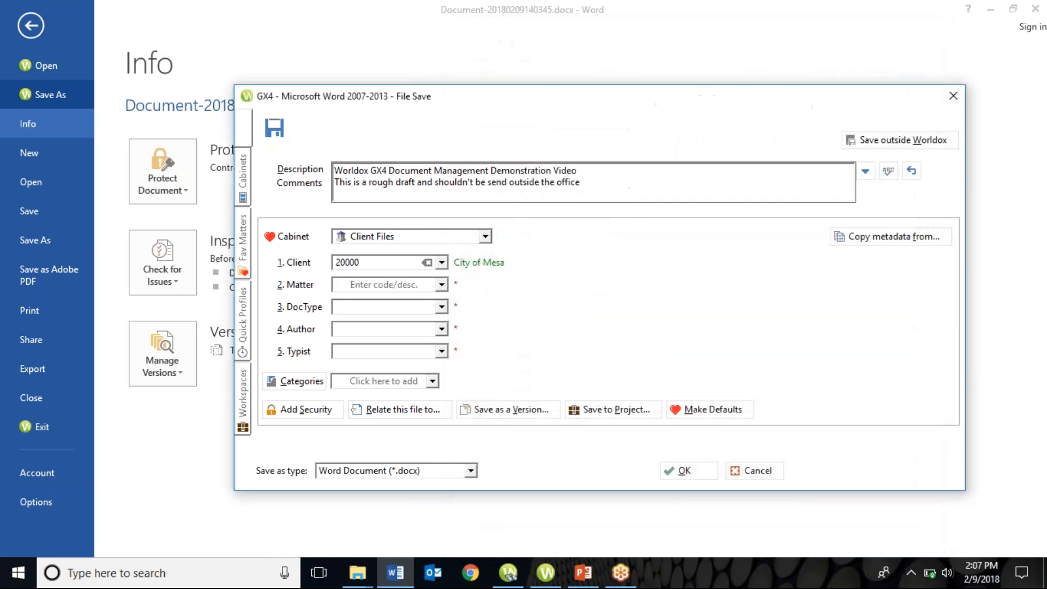
# Choose the General matter (100) and set the document type to CONTRACT
pyautogui.click(294, 284)
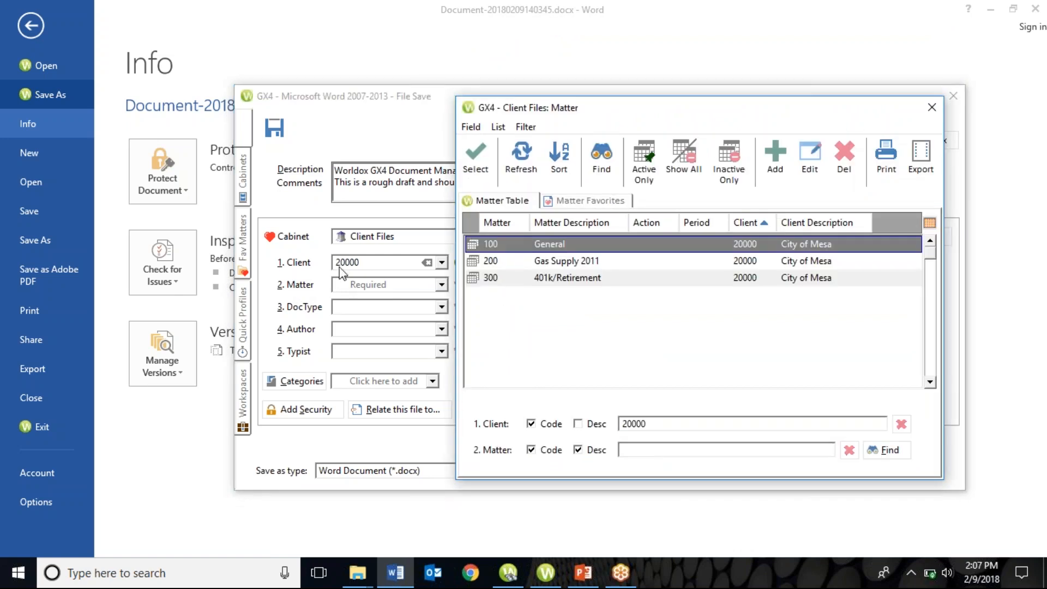
pyautogui.doubleClick(556, 248)
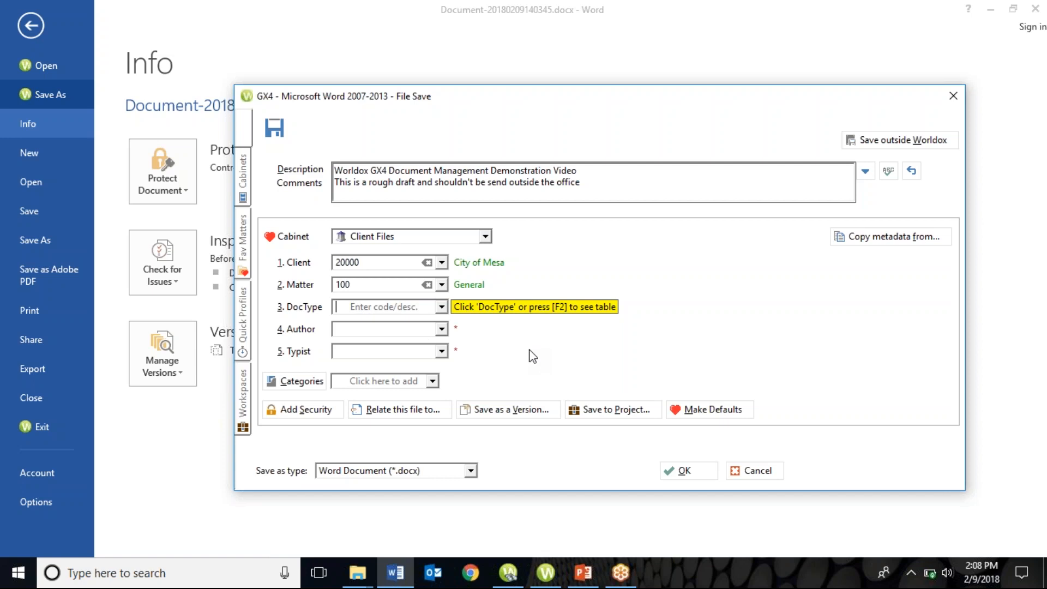
pyautogui.write('CONTRACT')
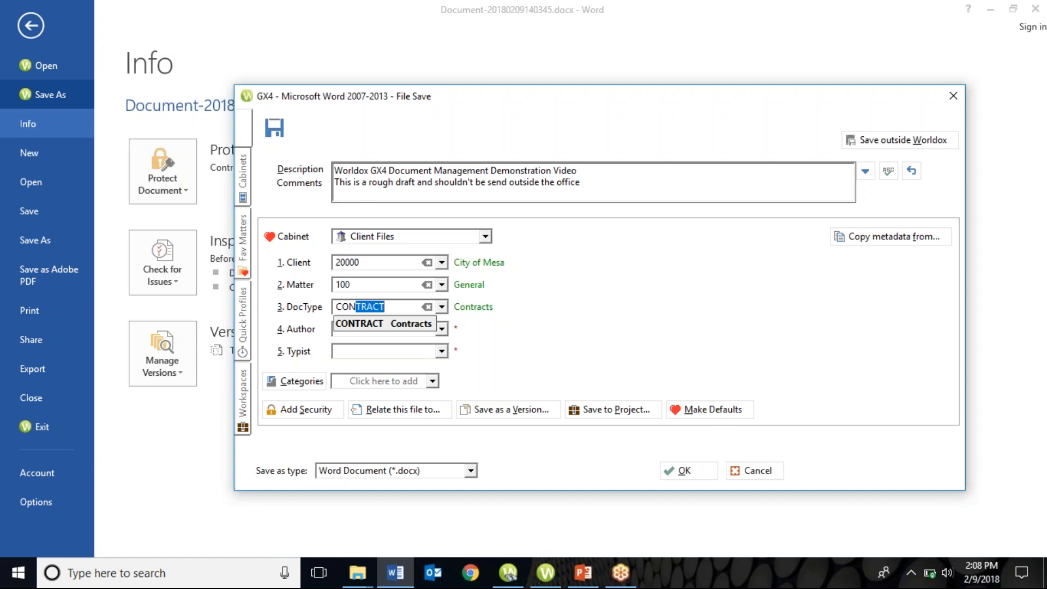
pyautogui.press('Tab')
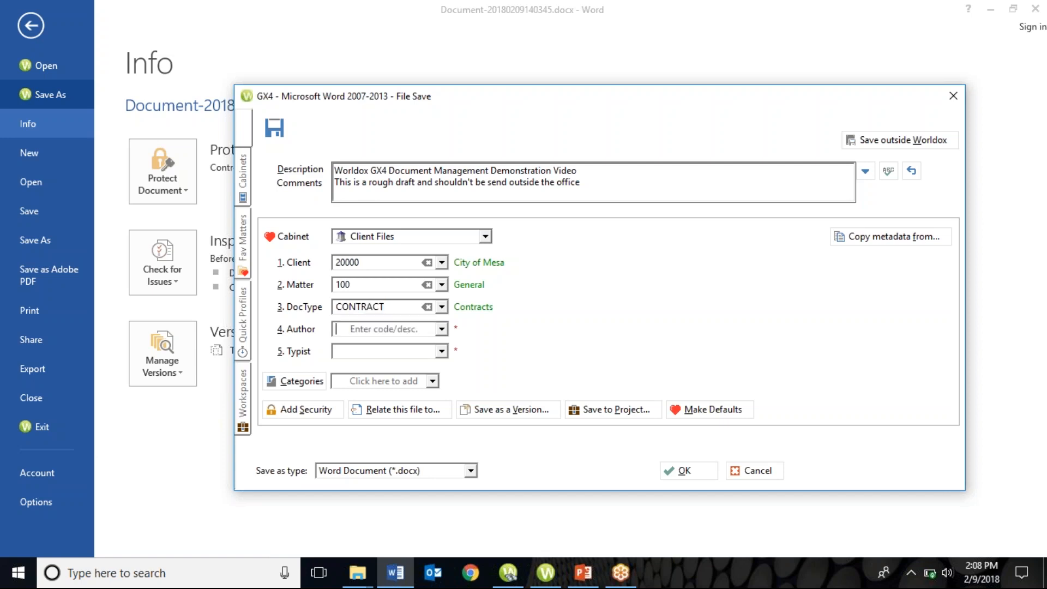
# Fill in the author and typist with the consultant's initials and save the document with this profile
pyautogui.write('RMB')
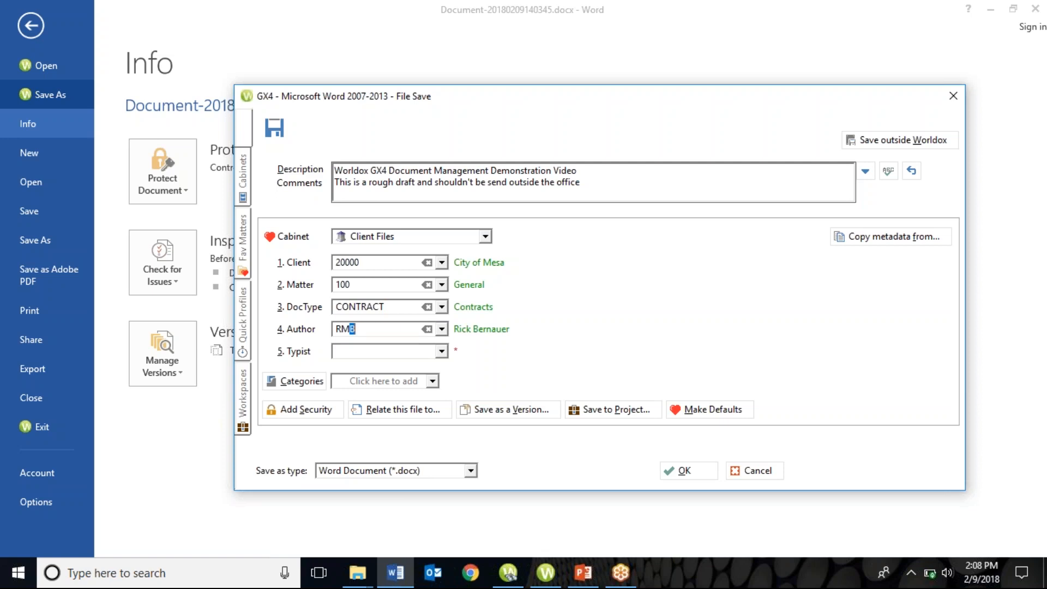
pyautogui.press('Tab')
pyautogui.write('RM')
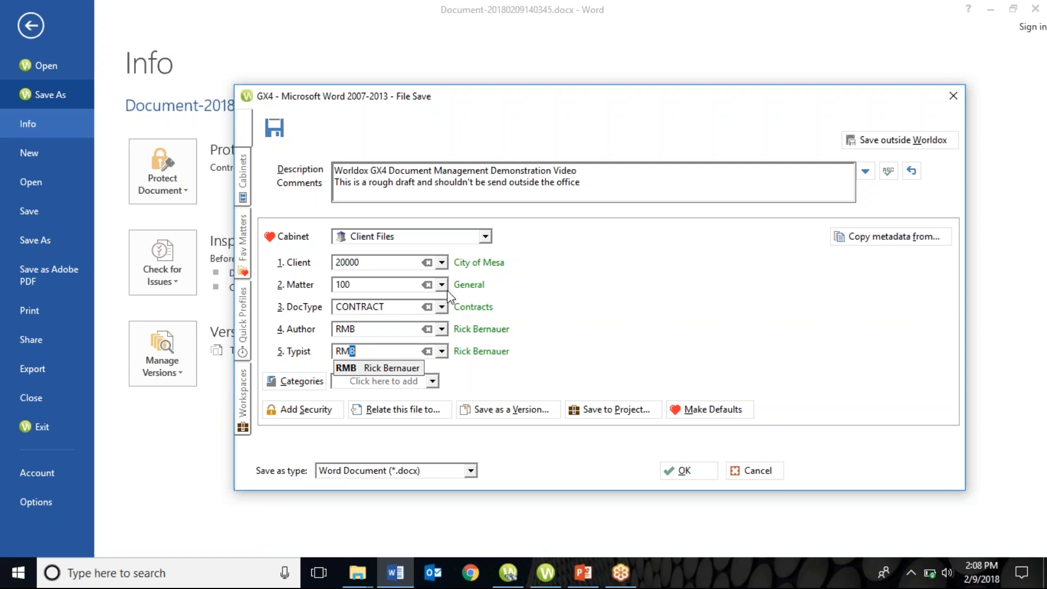
pyautogui.click(442, 263)
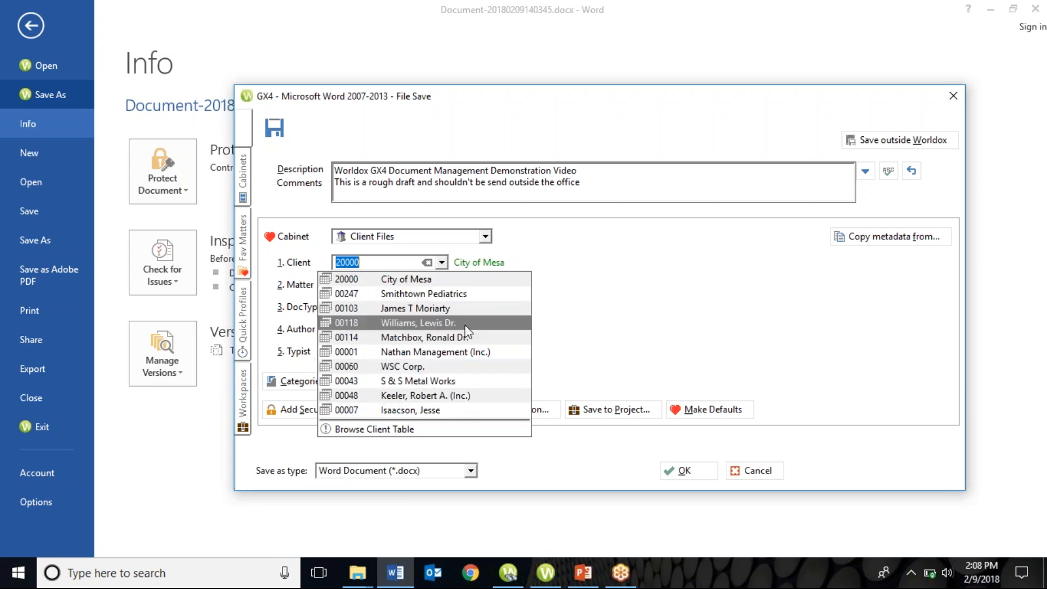
pyautogui.click(616, 270)
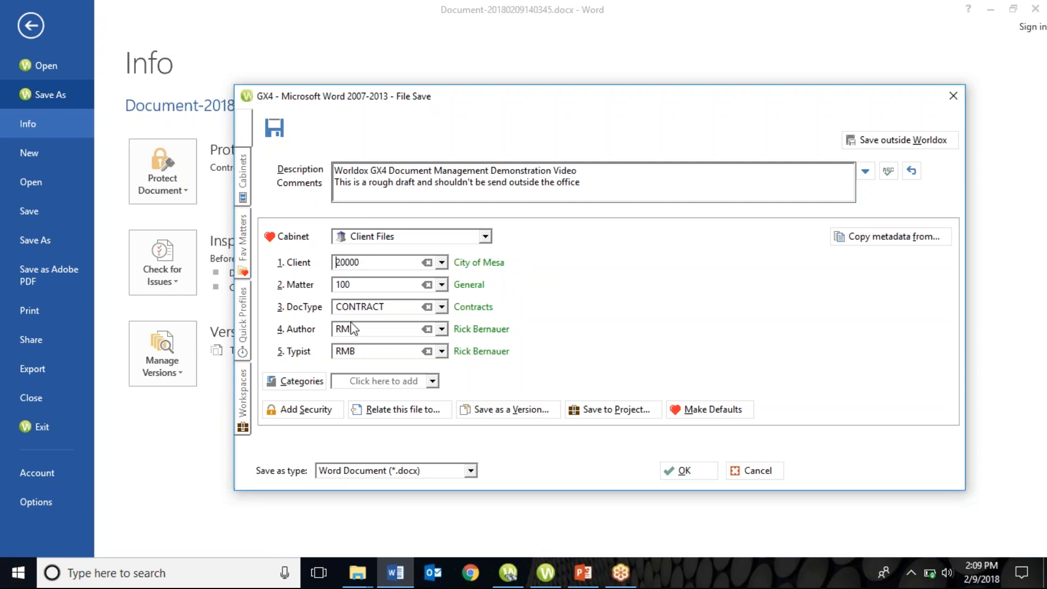
pyautogui.click(691, 473)
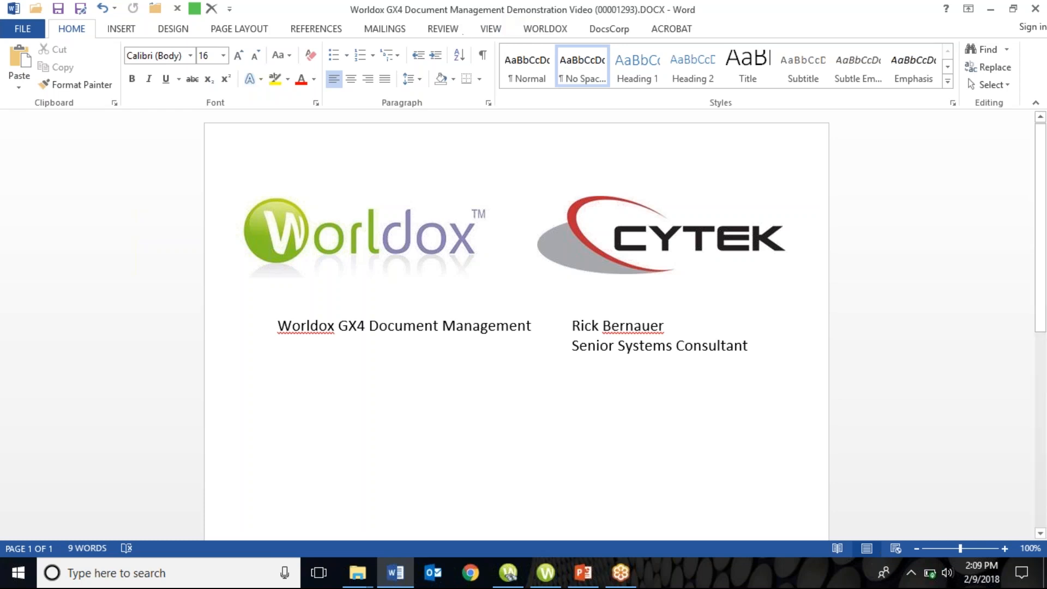
# Add the line "This is an edit" below the existing document text
pyautogui.click(291, 394)
pyautogui.write('This is a')
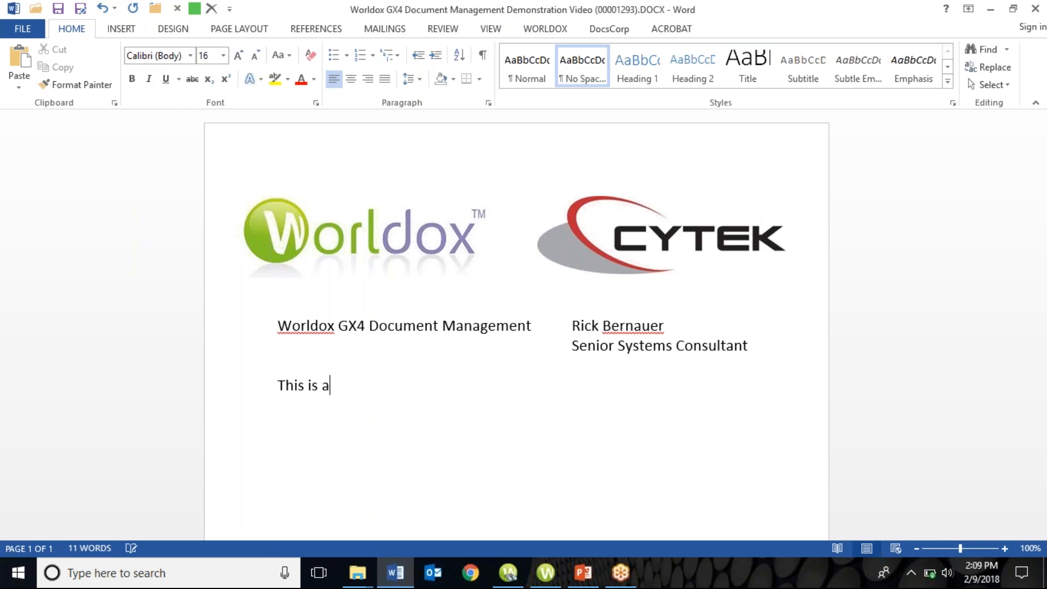
pyautogui.write('n edit')
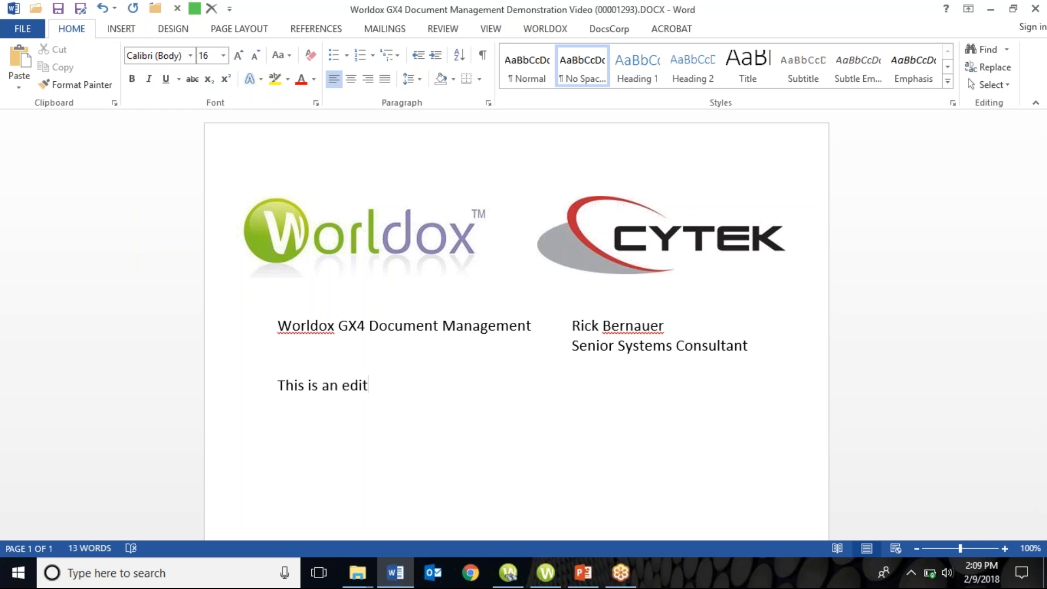
# Replace the comment with "This is the final version ready to send" and save the document as Version 2
pyautogui.click(81, 9)
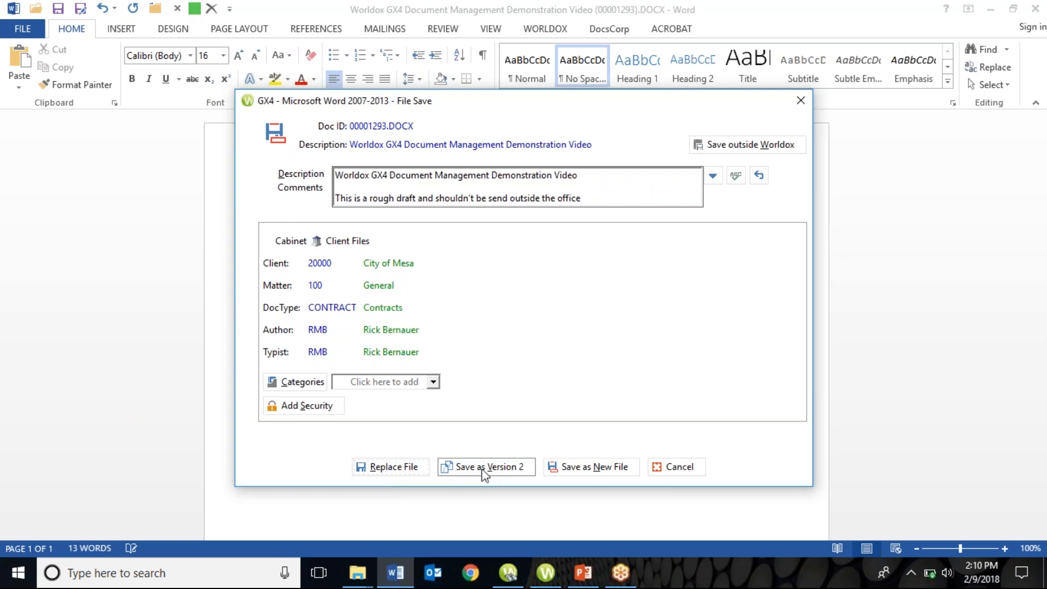
pyautogui.moveTo(594, 197); pyautogui.dragTo(319, 200)
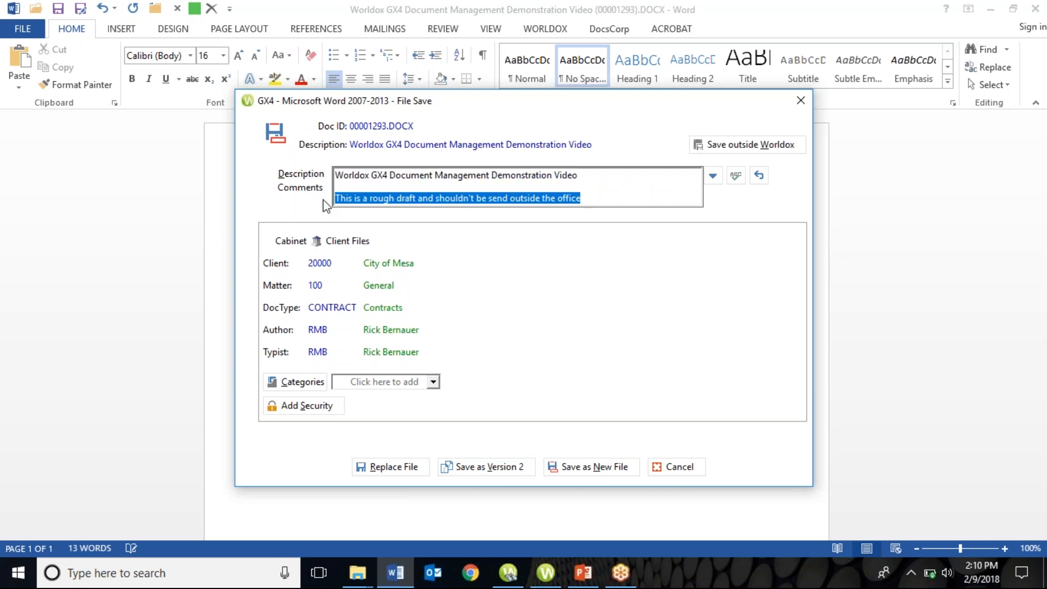
pyautogui.write('This is the')
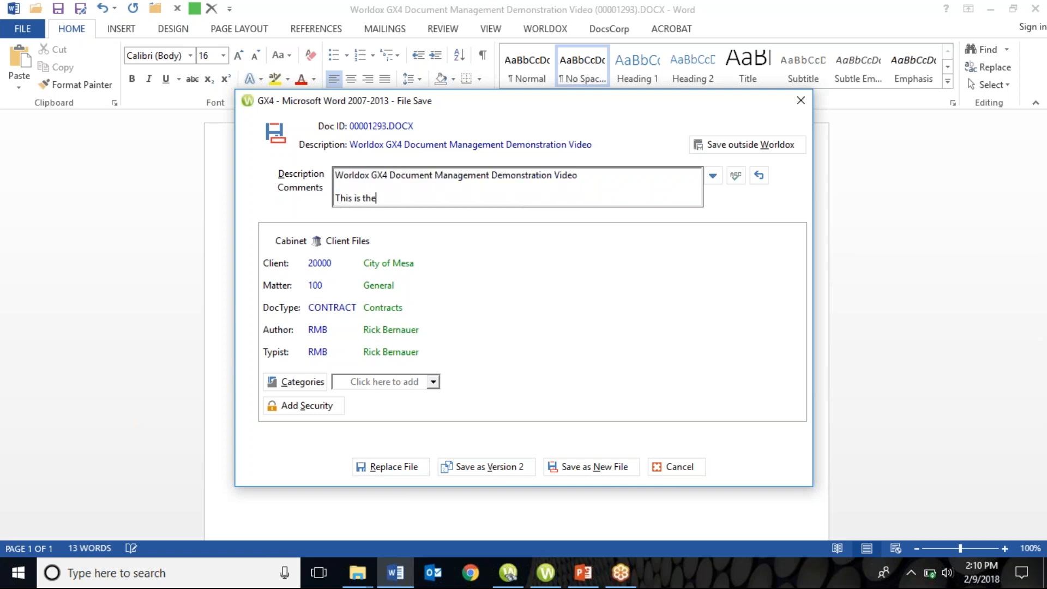
pyautogui.write(' final version ready to send')
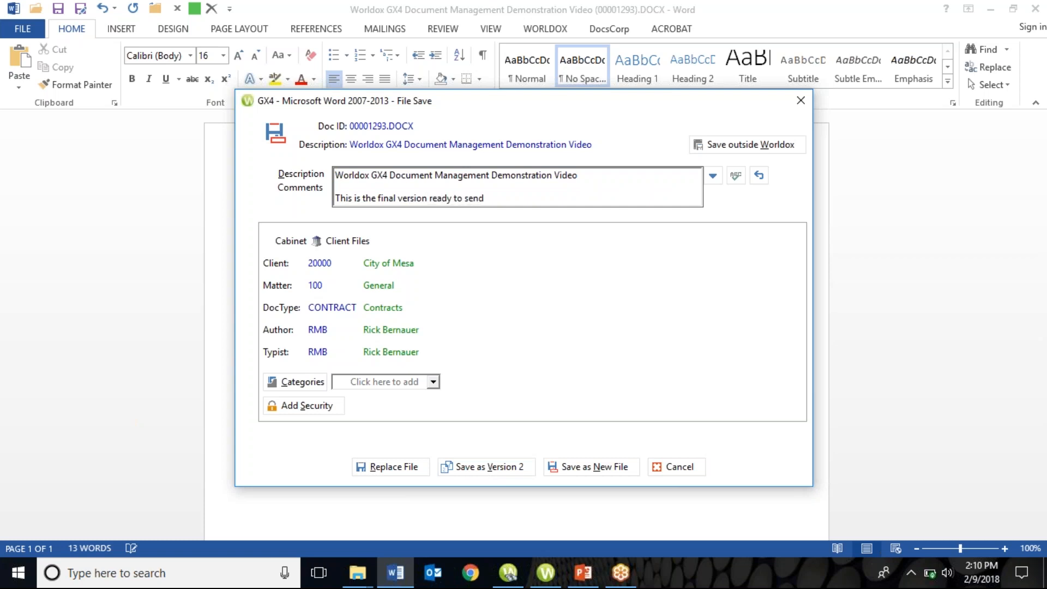
pyautogui.click(494, 469)
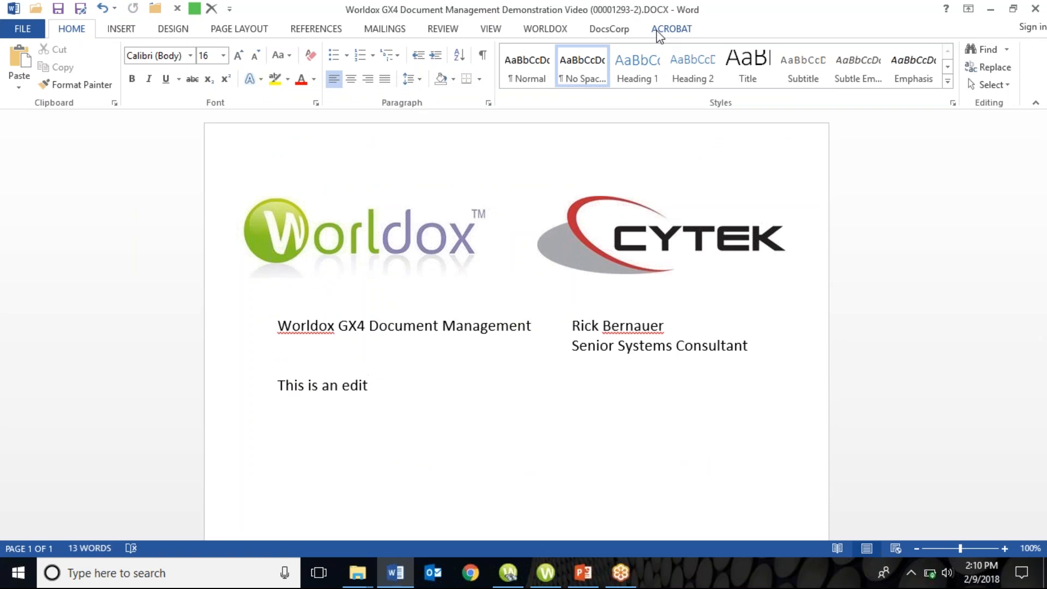
# Add a new line reading "Another edit" under the previous edit
pyautogui.press('Return')
pyautogui.write('Another edit')
# Start saving the edited document as a new file and go to its comment text
pyautogui.hotkey('ctrl', 's')
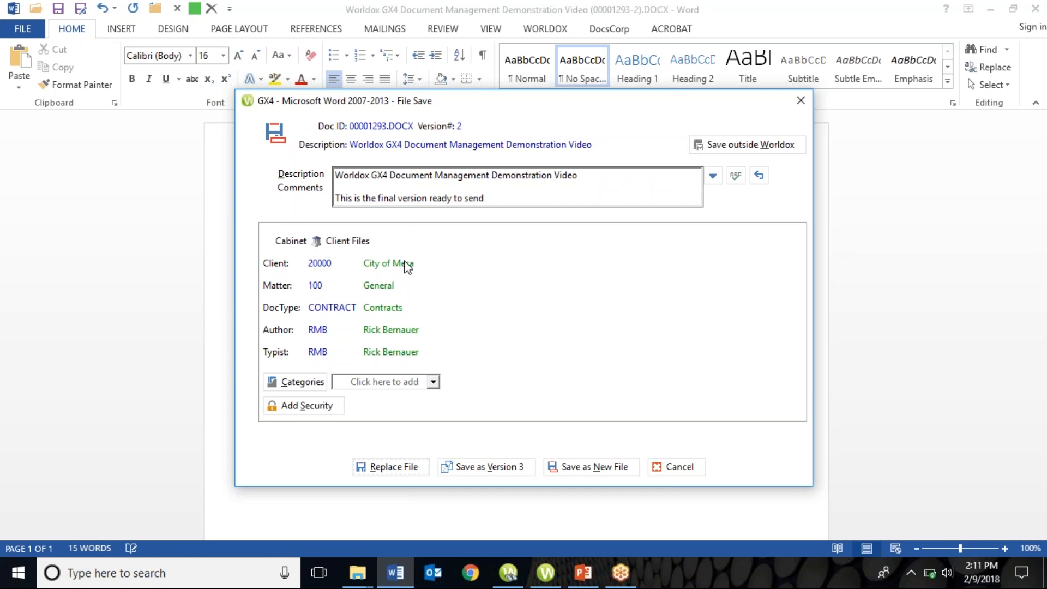
pyautogui.click(594, 469)
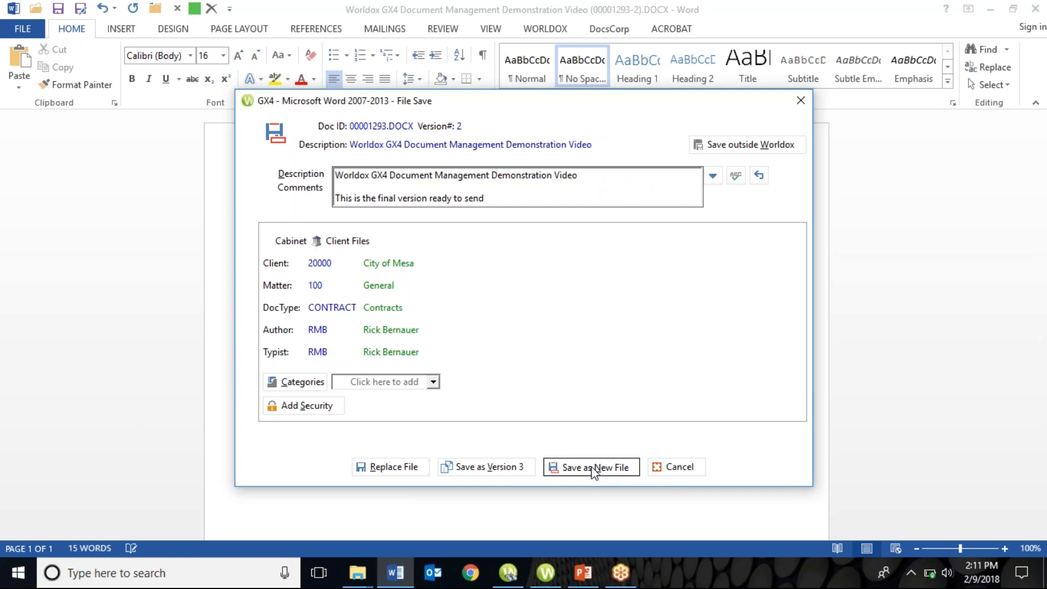
pyautogui.click(537, 203)
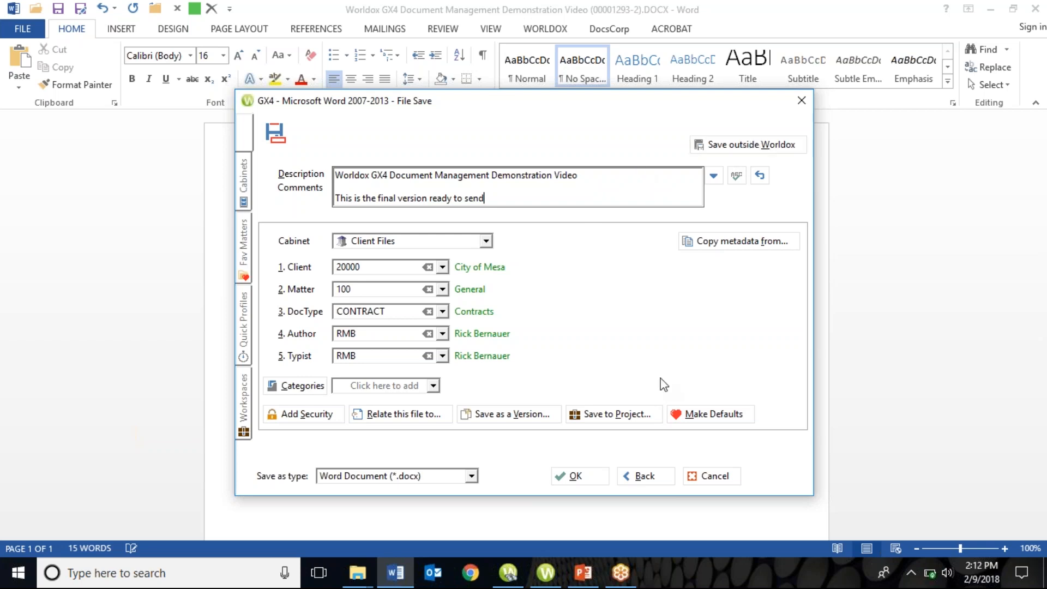
# Examine the Protected, Hidden and Custom security classifications available for the new file
pyautogui.click(293, 417)
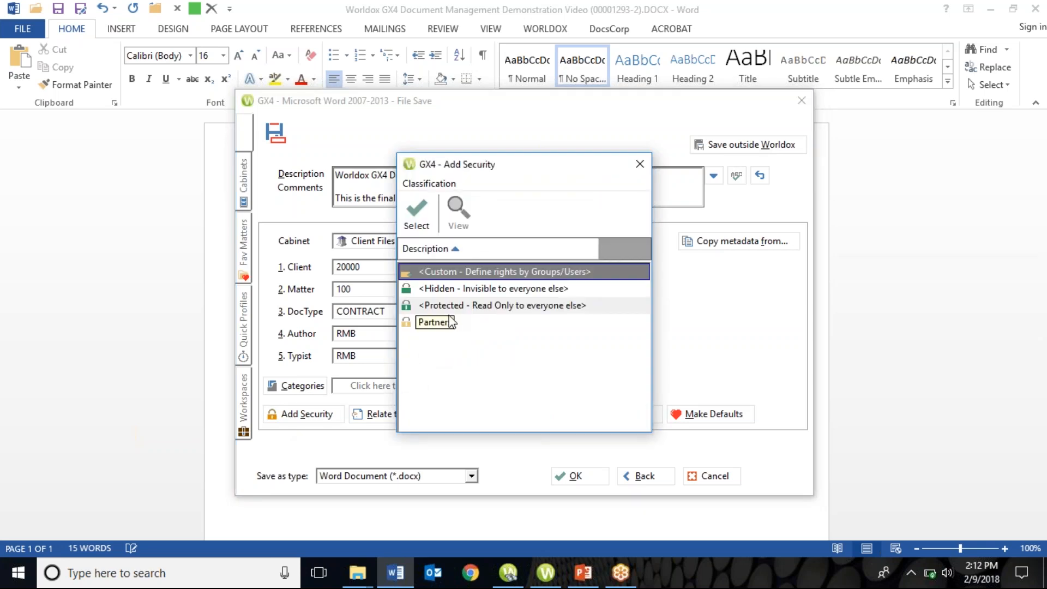
pyautogui.click(477, 310)
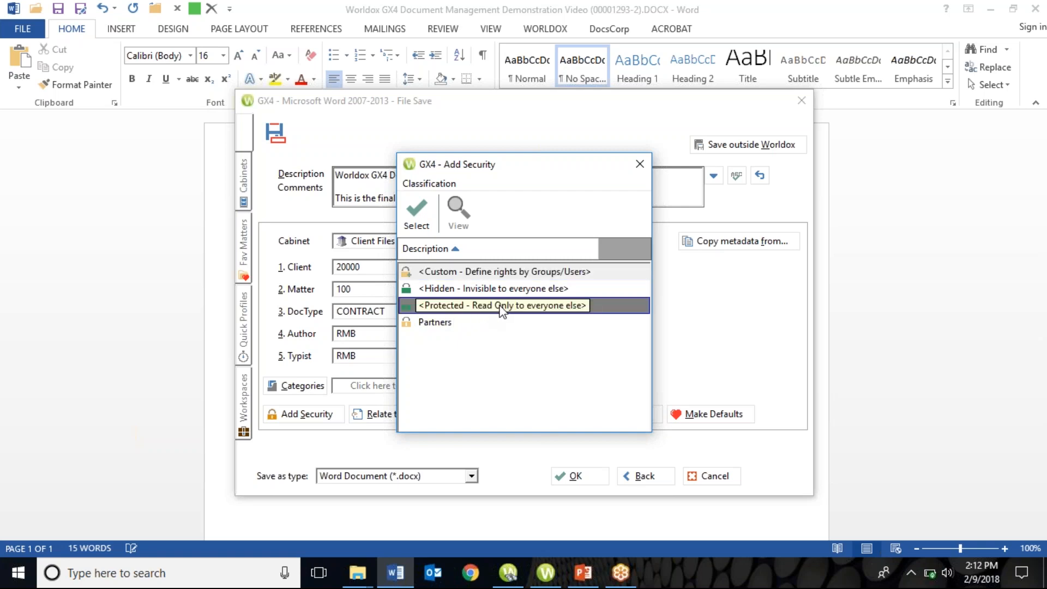
pyautogui.click(513, 290)
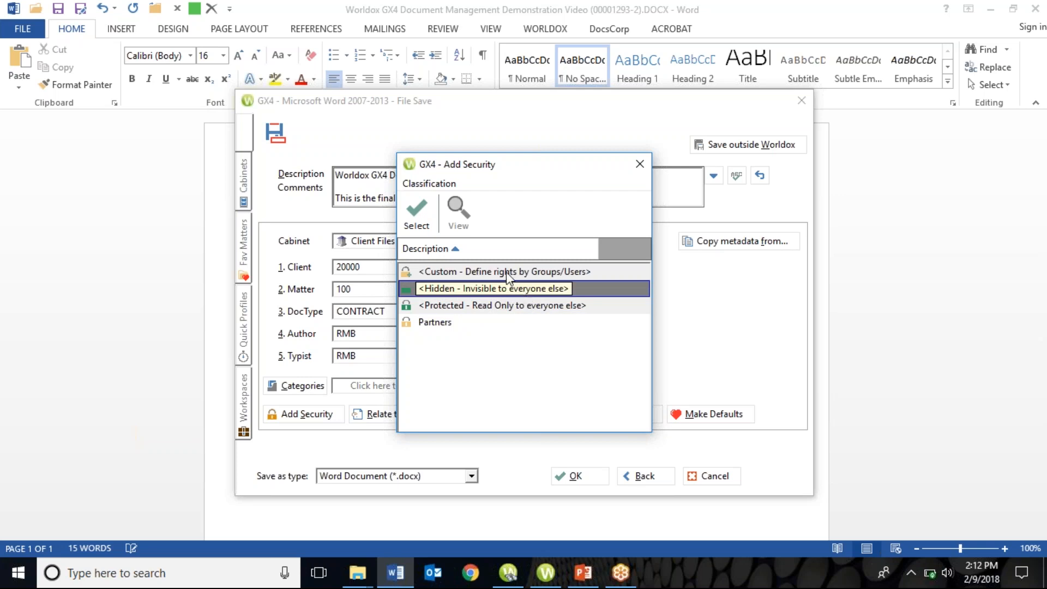
pyautogui.click(506, 273)
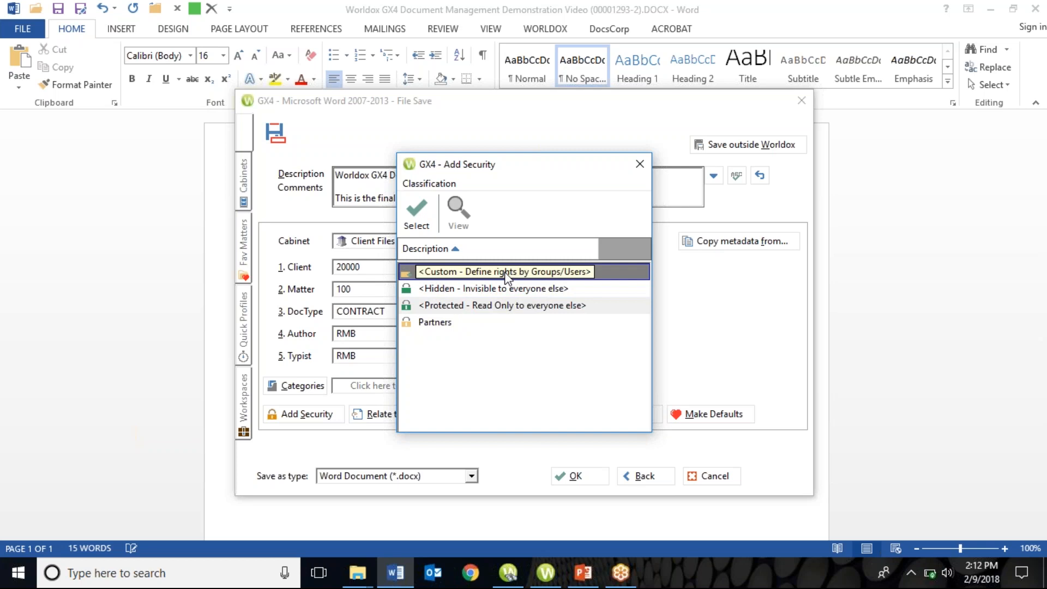
# Choose custom security defined by groups and users, and add the first two listed users to the file's rights list
pyautogui.doubleClick(506, 273)
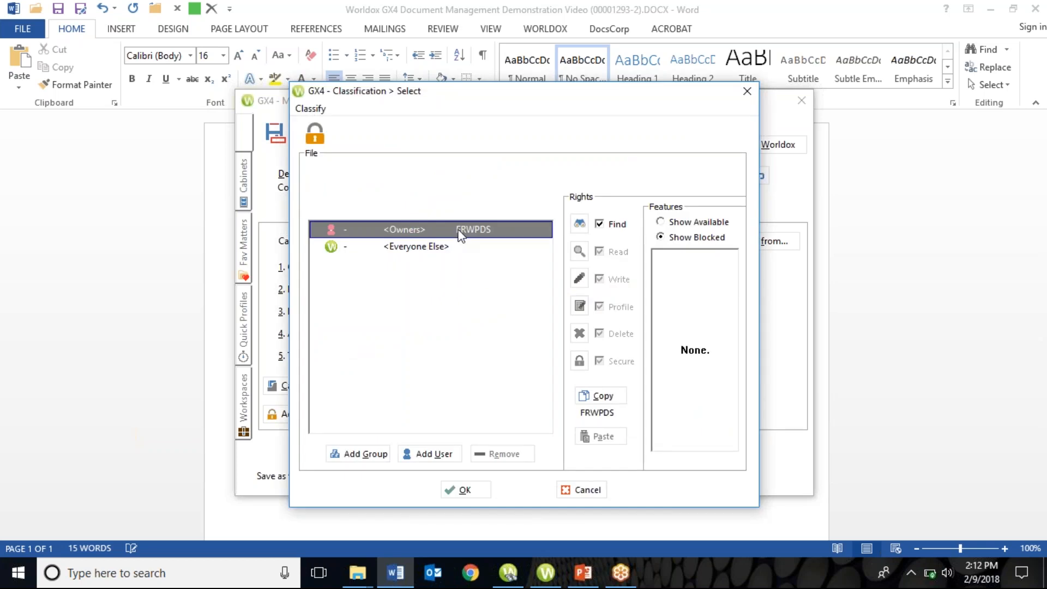
pyautogui.click(424, 256)
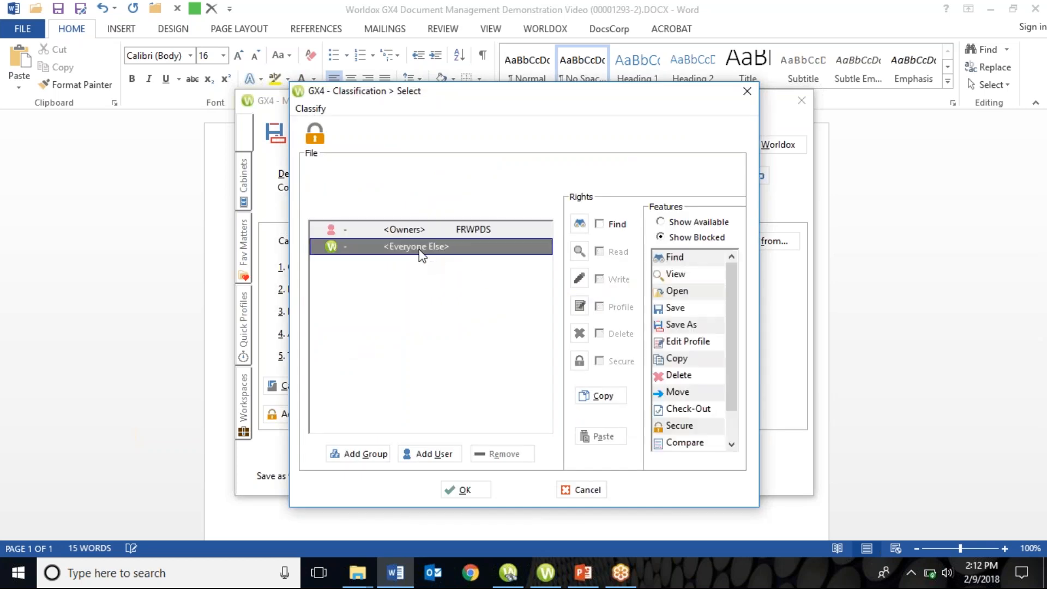
pyautogui.click(422, 455)
pyautogui.click(431, 192)
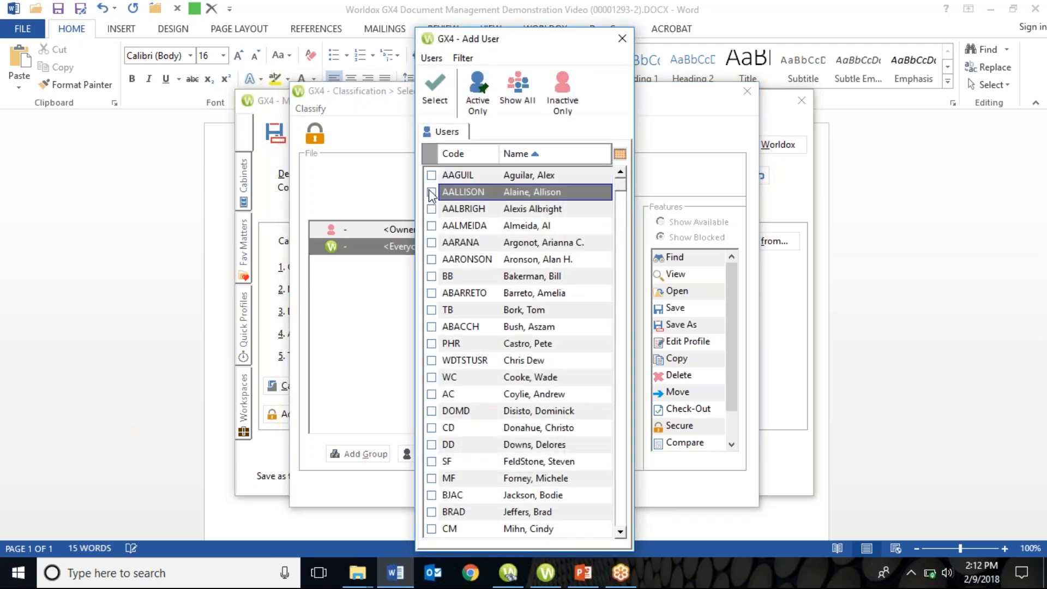
pyautogui.click(432, 175)
pyautogui.click(435, 87)
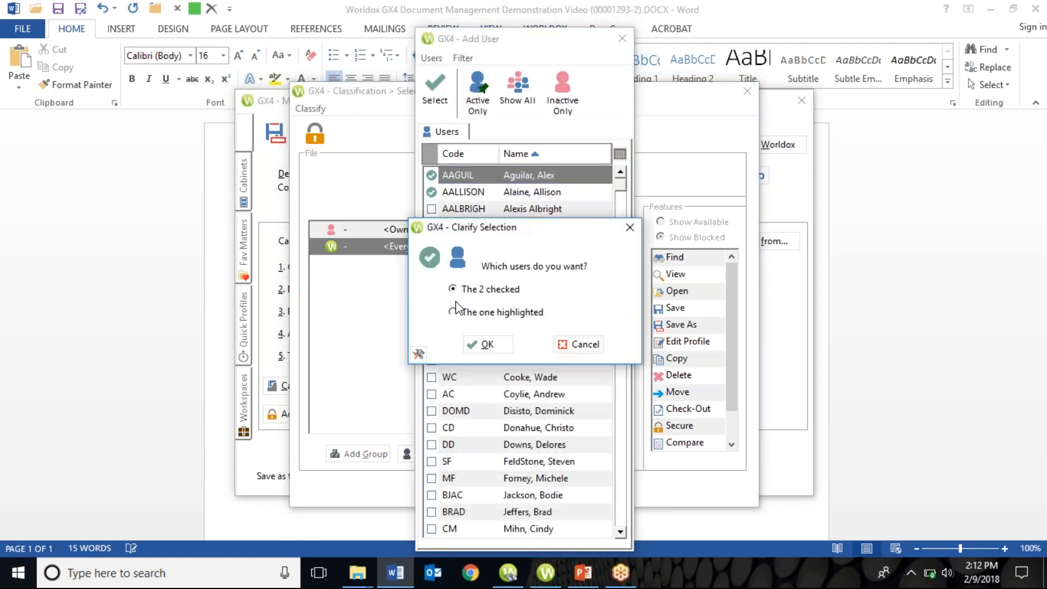
pyautogui.click(483, 343)
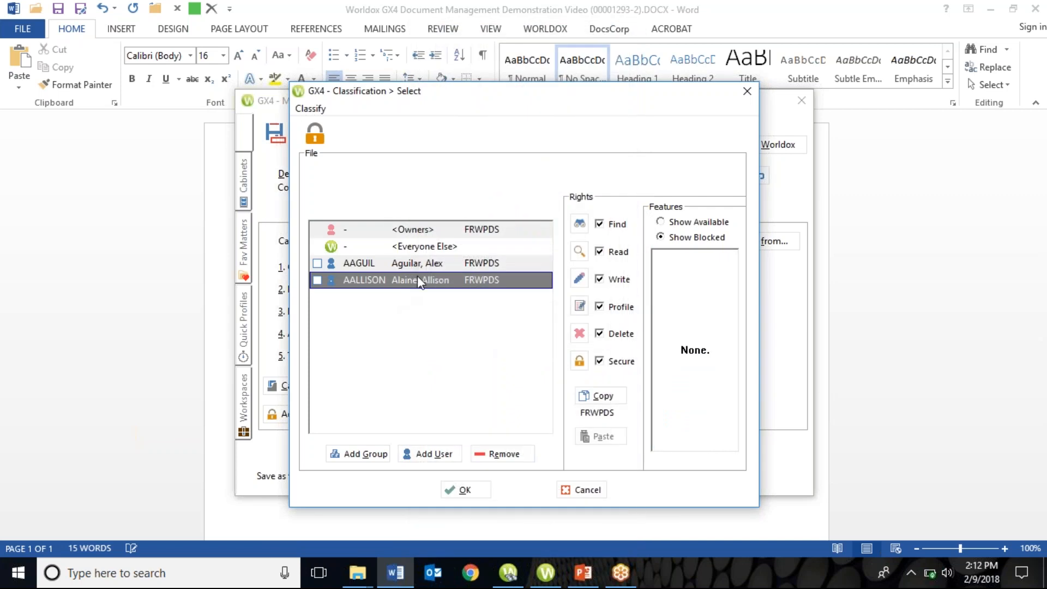
# Remove the Delete and Secure rights from the second added user, and discard the custom security without choosing a classification
pyautogui.click(599, 333)
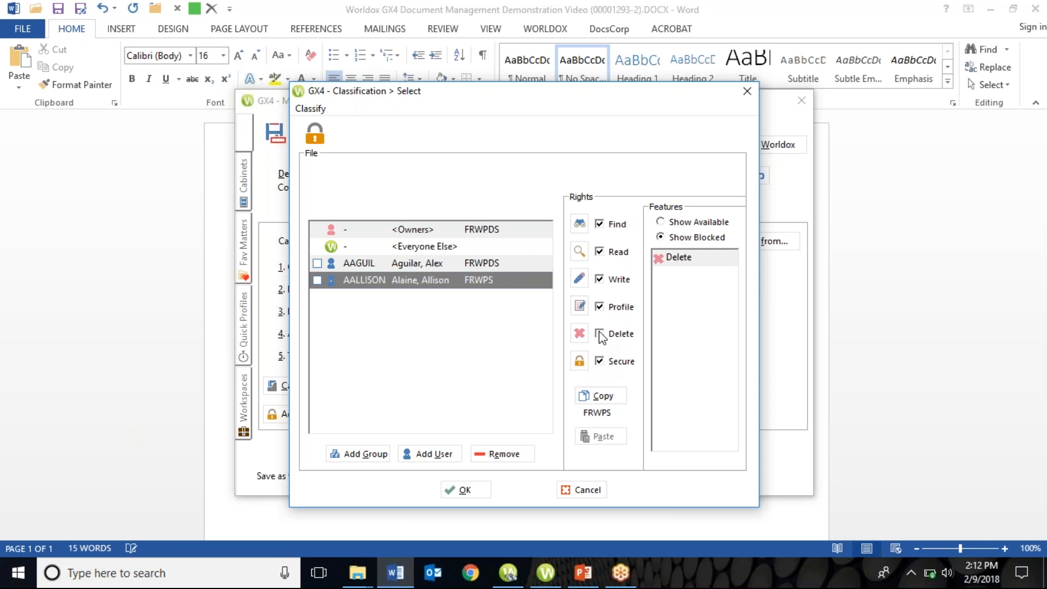
pyautogui.click(603, 363)
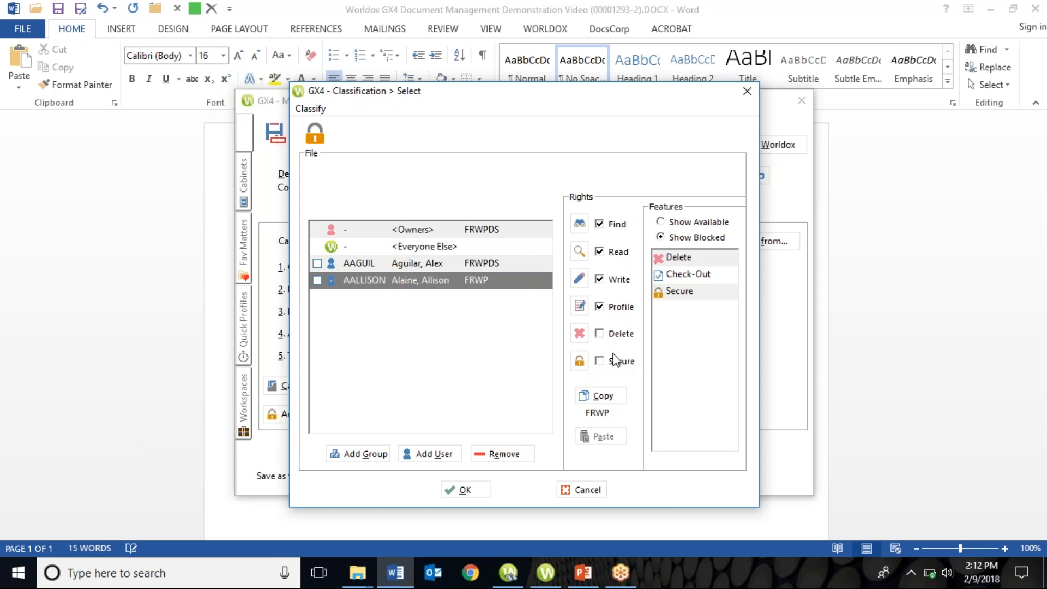
pyautogui.click(571, 490)
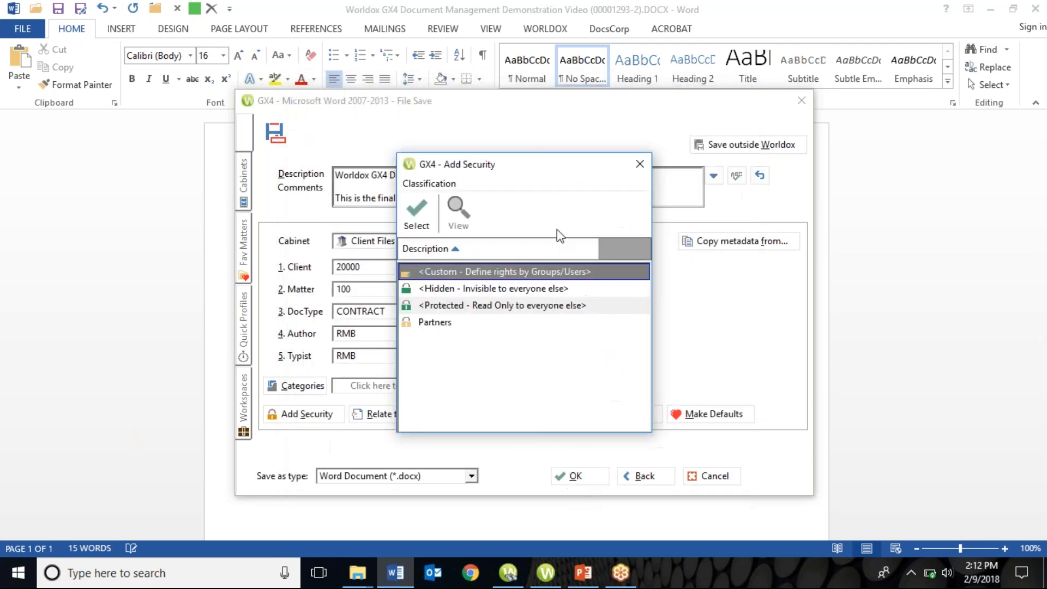
pyautogui.click(639, 164)
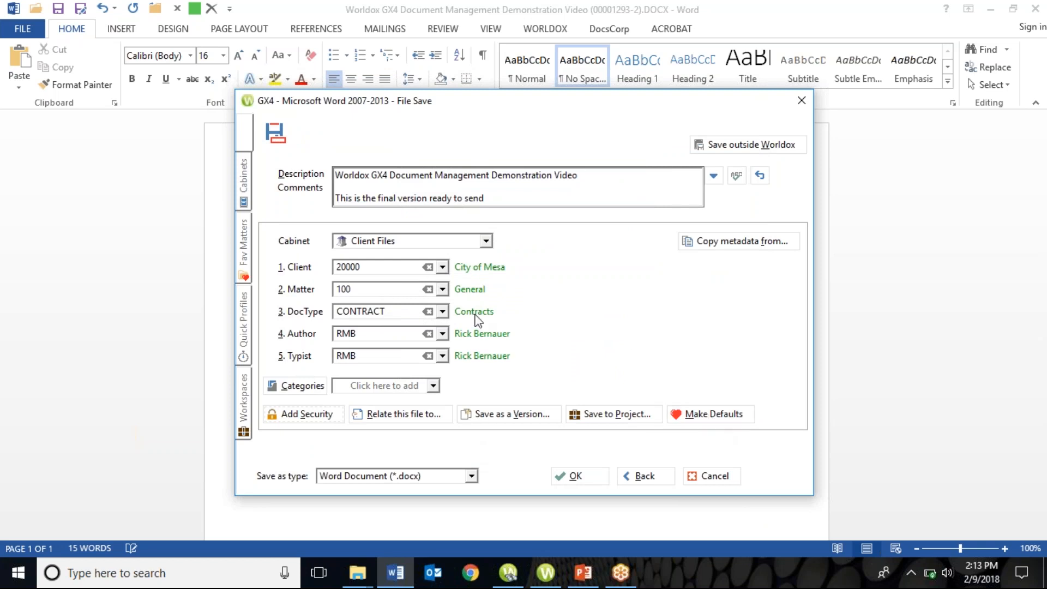
# Clear the DocType, Matter and Client fields, and view the options for saving profile defaults without storing any
pyautogui.click(428, 311)
pyautogui.click(428, 289)
pyautogui.click(427, 267)
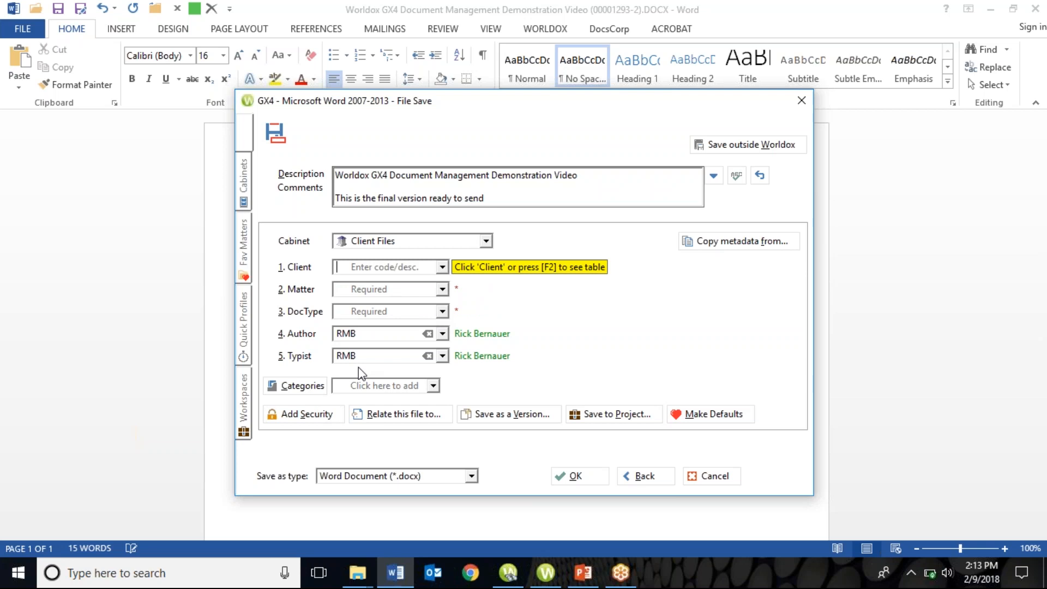
pyautogui.click(701, 415)
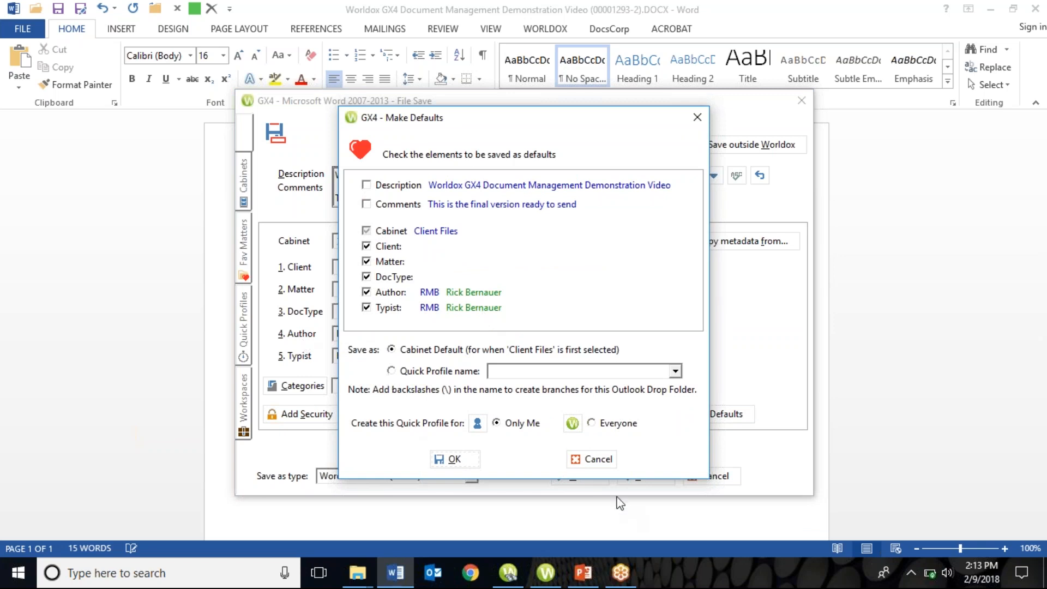
pyautogui.click(594, 465)
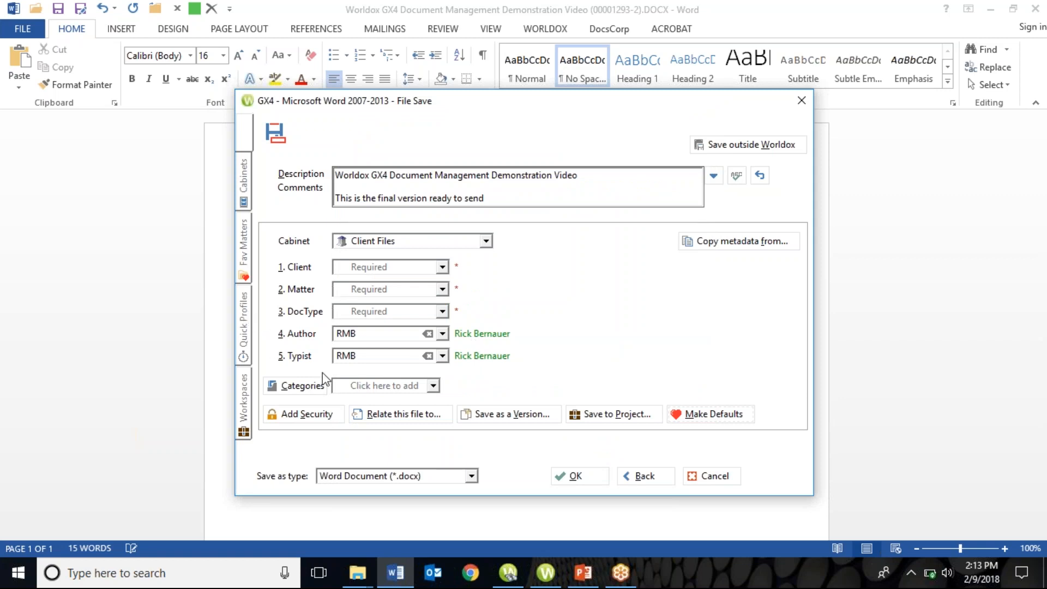
# Try to add a quick profile for client Nathan Management (Inc.) with matter "advs. Janovic/Plaza, Inc", and discard it
pyautogui.click(244, 328)
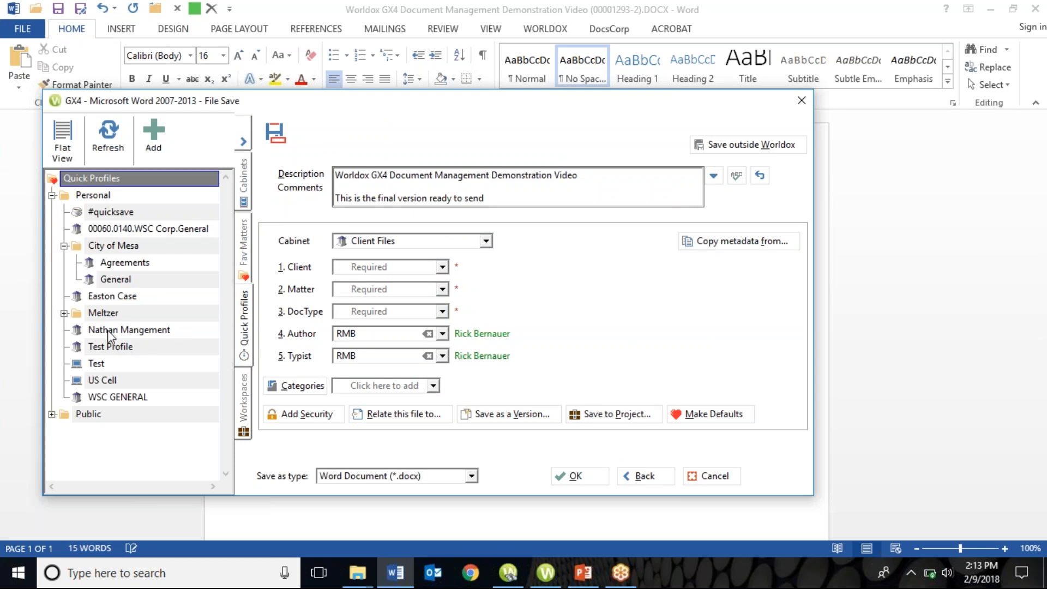
pyautogui.click(154, 143)
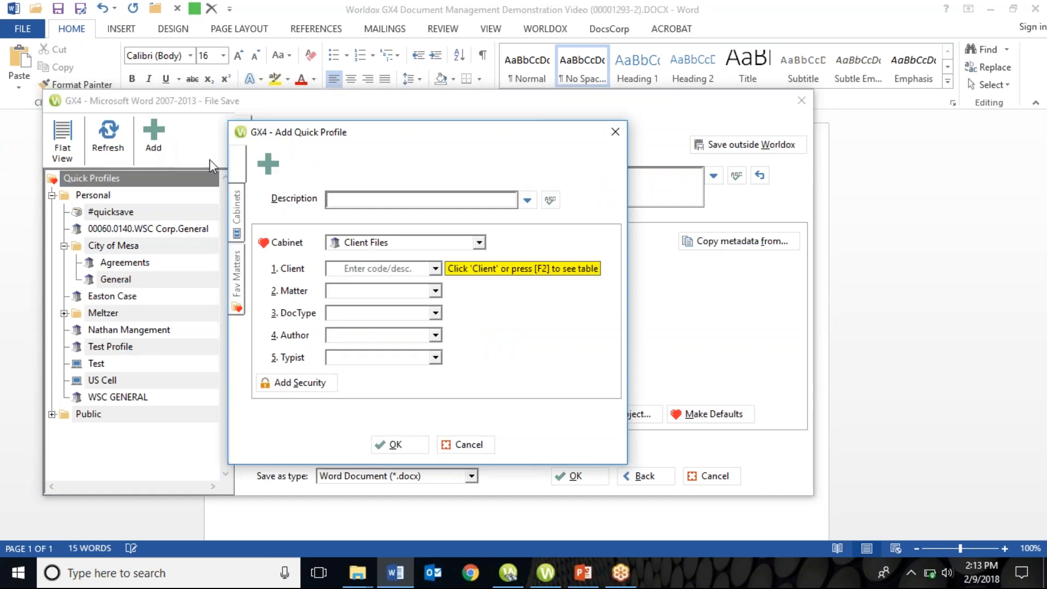
pyautogui.write('NATHAN')
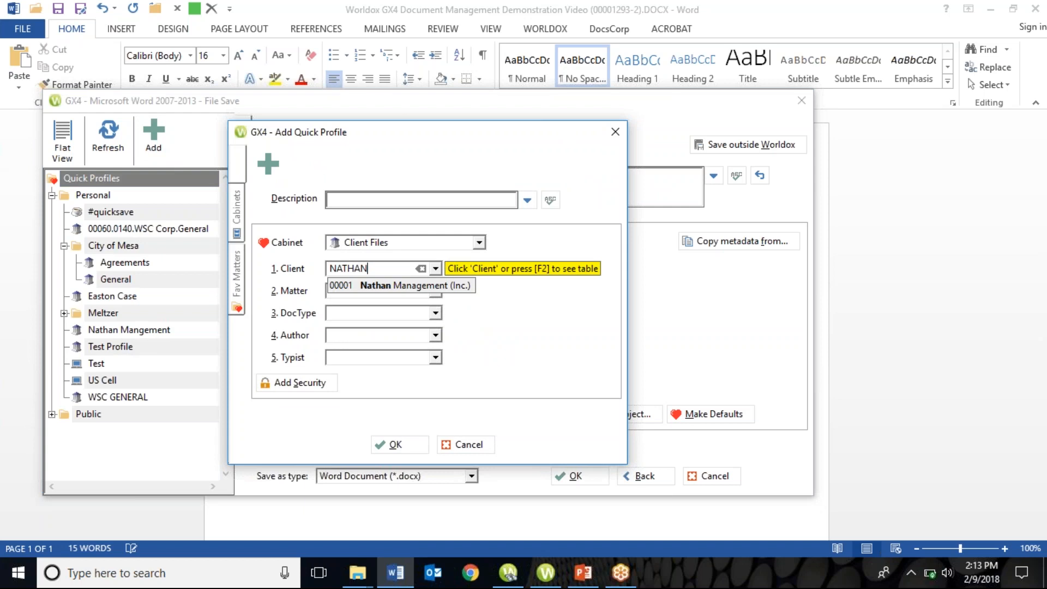
pyautogui.click(418, 286)
pyautogui.click(285, 291)
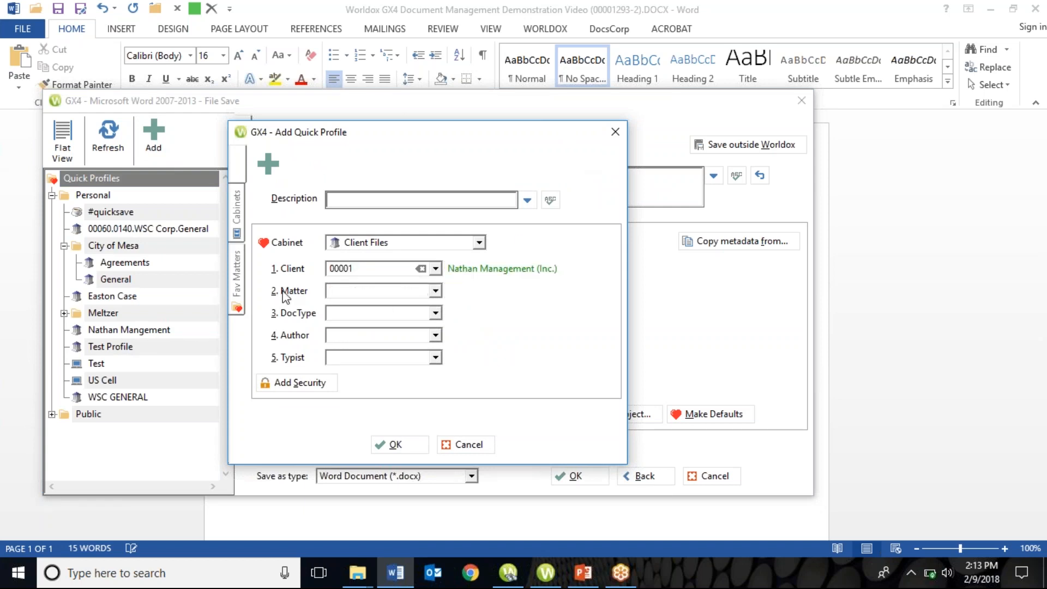
pyautogui.doubleClick(557, 243)
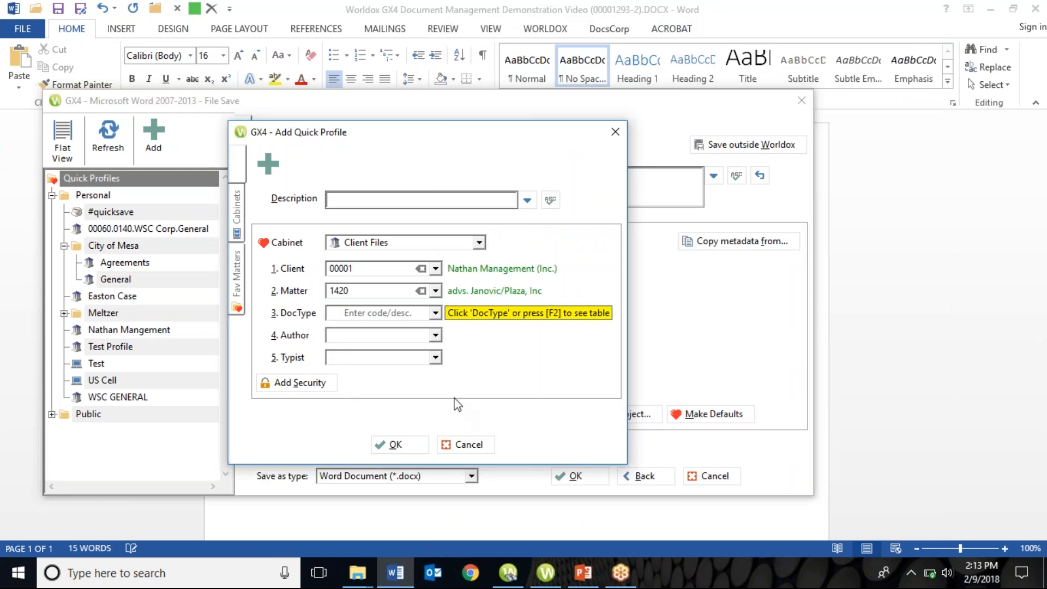
pyautogui.click(472, 446)
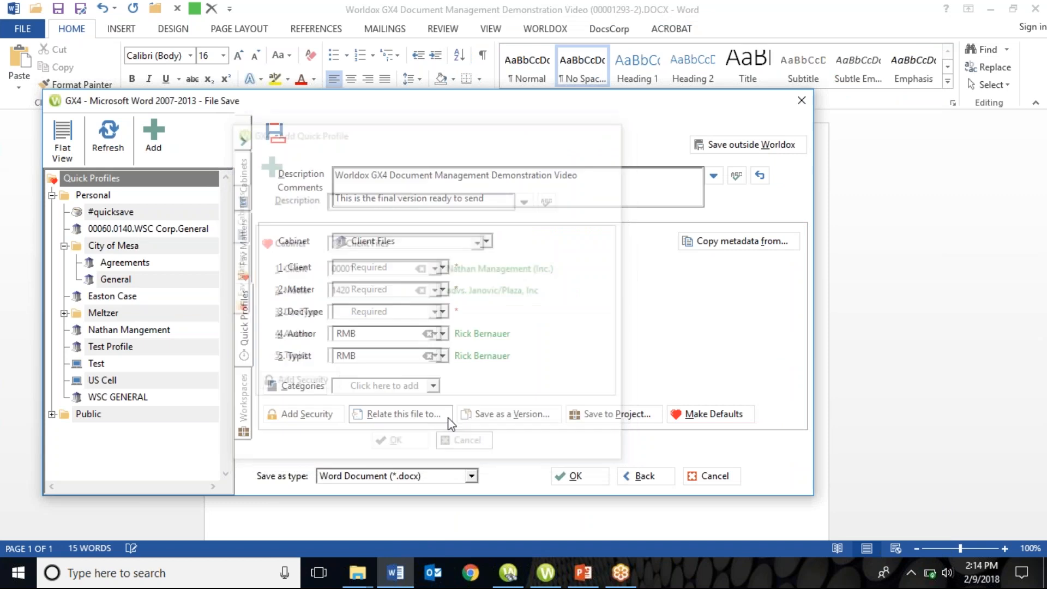
# Paste all elements of the personal quick profile "Nathan Mangement" into the new file's profile
pyautogui.click(98, 331)
pyautogui.doubleClick(97, 333)
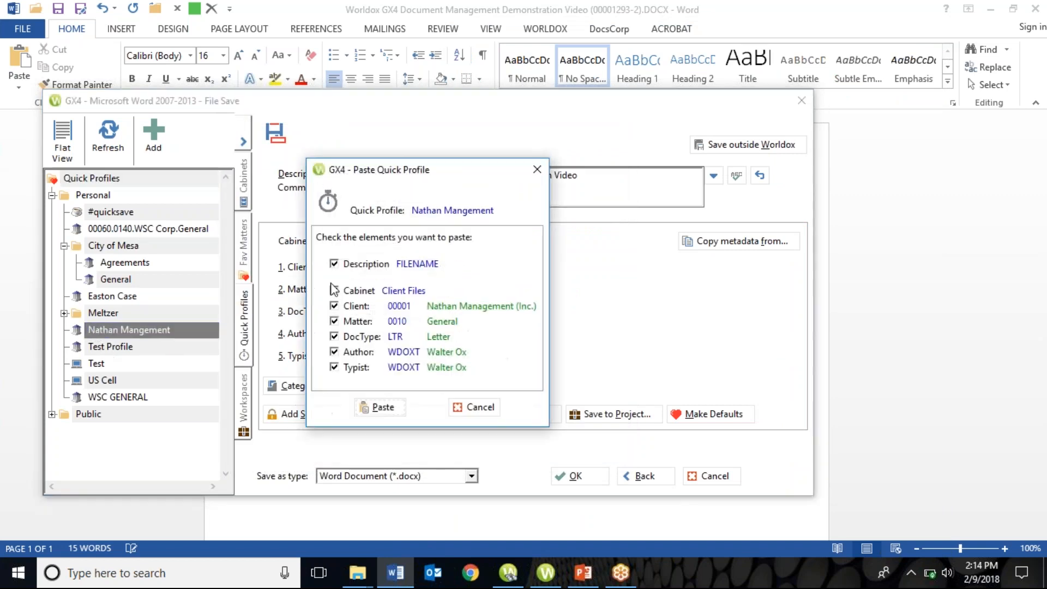
pyautogui.click(375, 407)
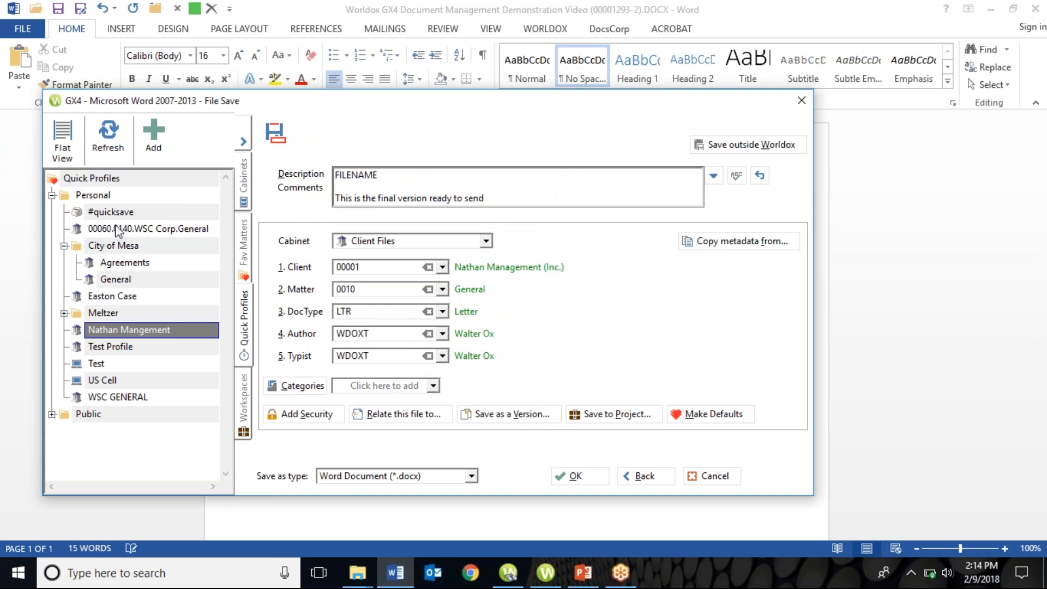
# Fill in the client and matter from the favorite matter "0050 - Personal", and cancel saving the file
pyautogui.click(250, 248)
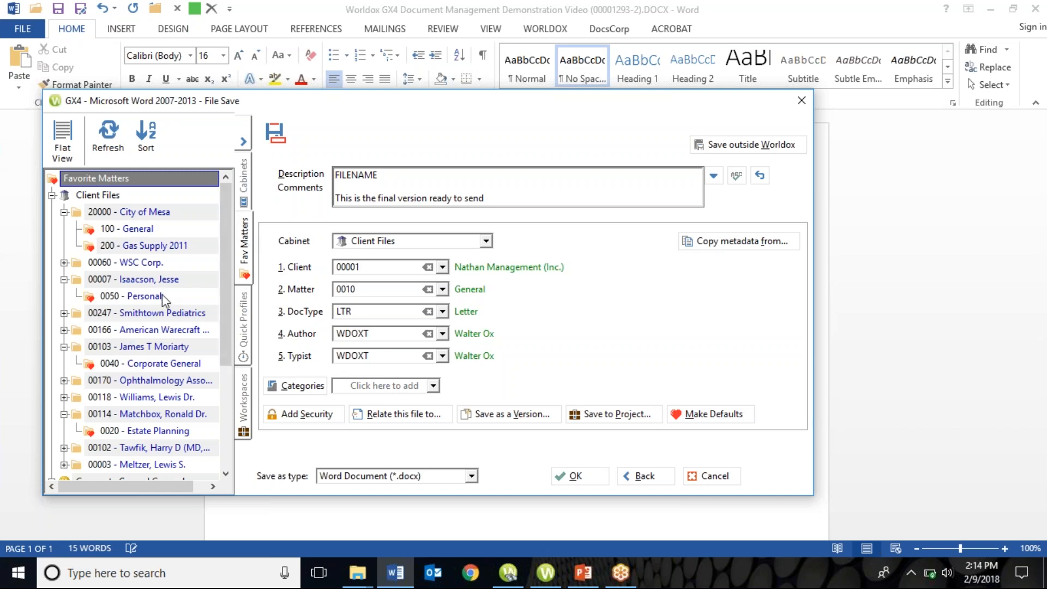
pyautogui.click(146, 298)
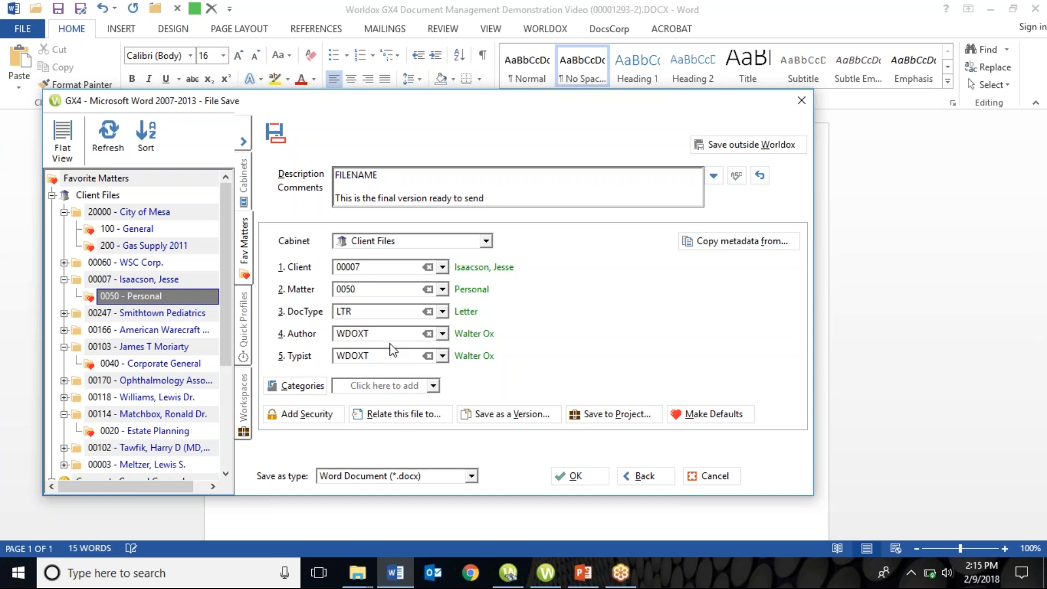
pyautogui.click(561, 473)
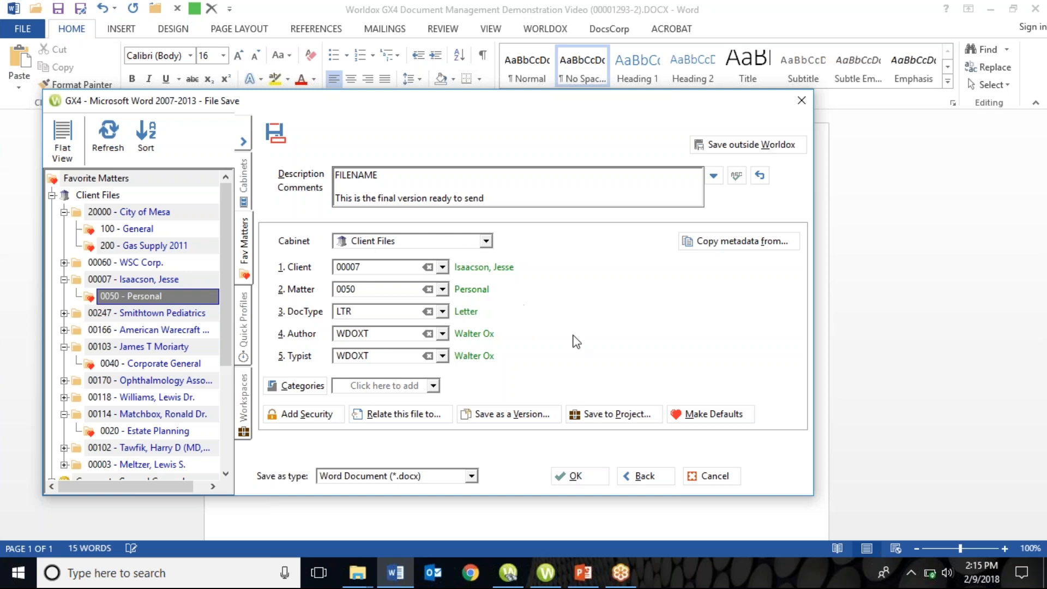
pyautogui.click(710, 478)
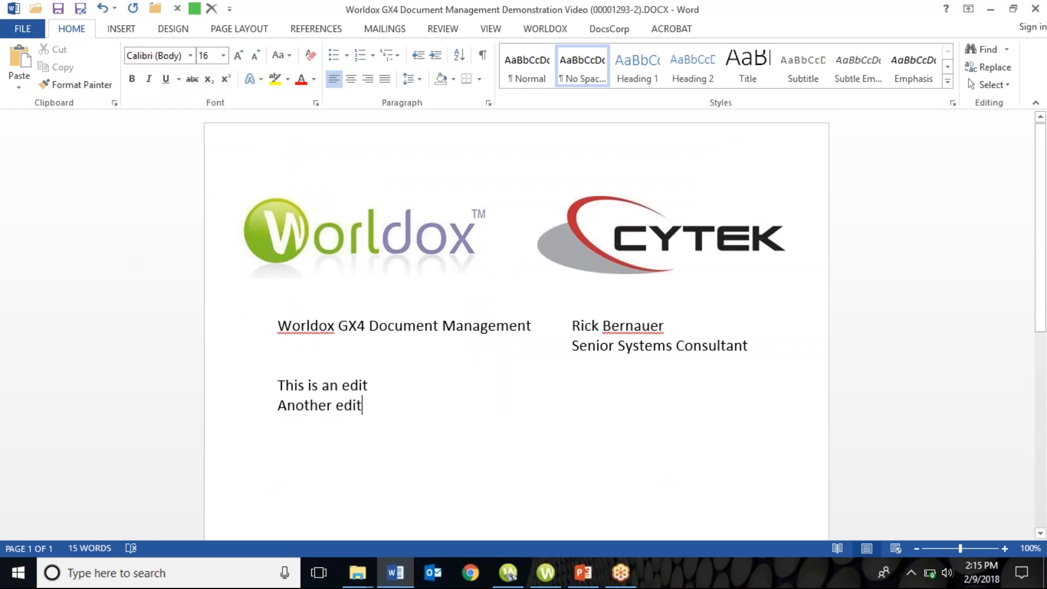
# Close the Word document without saving the changes
pyautogui.click(157, 9)
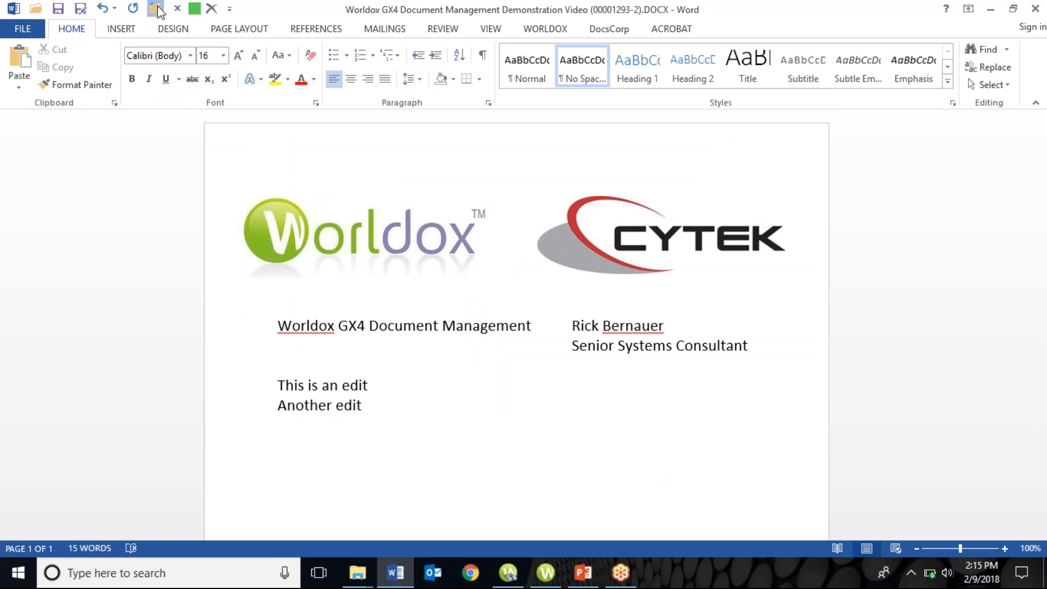
pyautogui.click(528, 309)
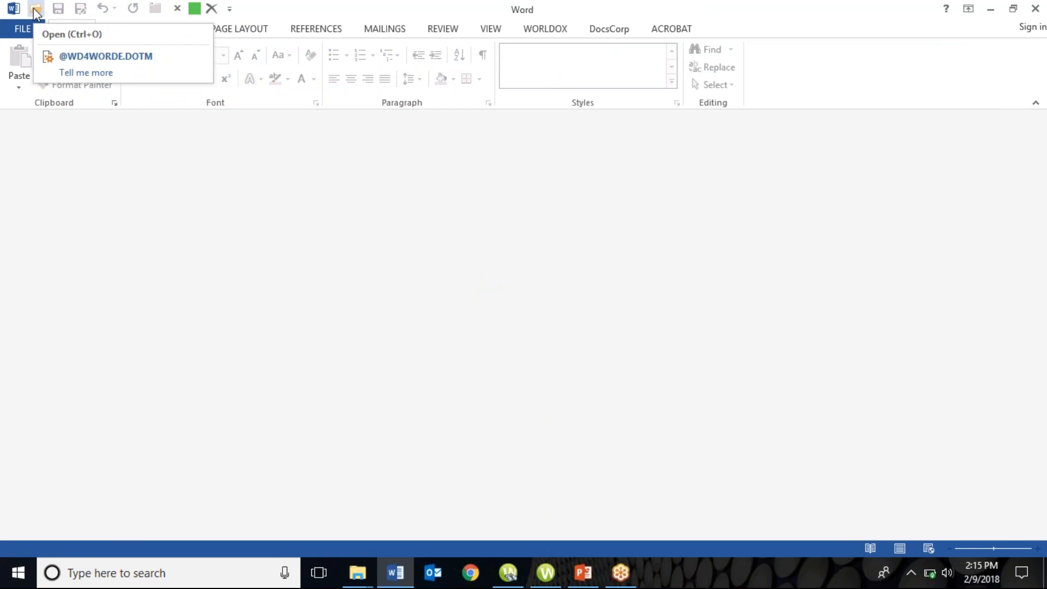
# Open the Worldox file list from Word and browse the Client Files cabinet to the active client Ron's Fifth Avenue, matter "0020 - General"
pyautogui.click(35, 9)
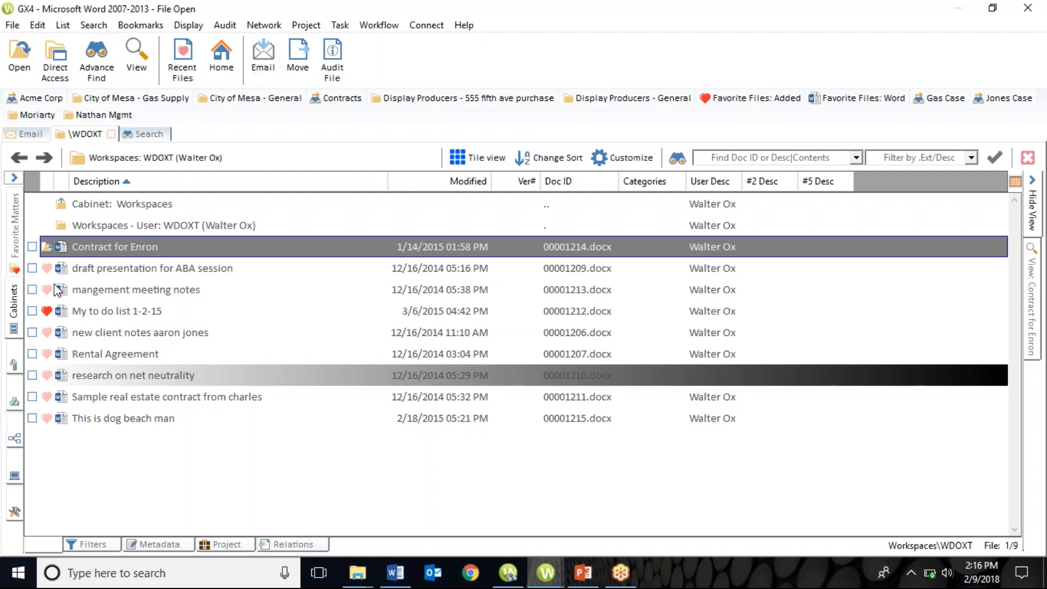
pyautogui.click(15, 310)
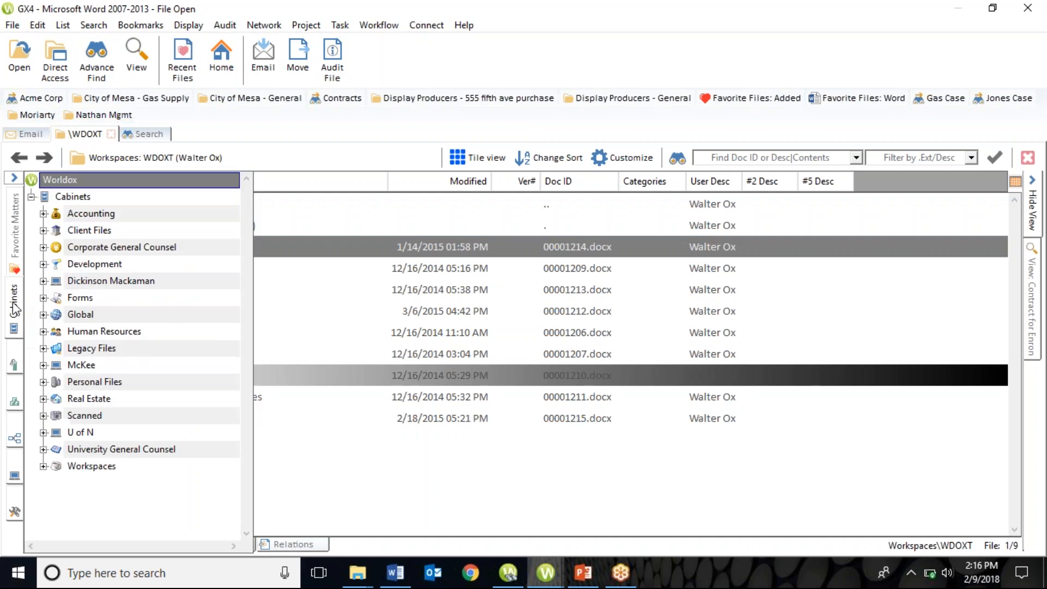
pyautogui.click(44, 231)
pyautogui.click(55, 247)
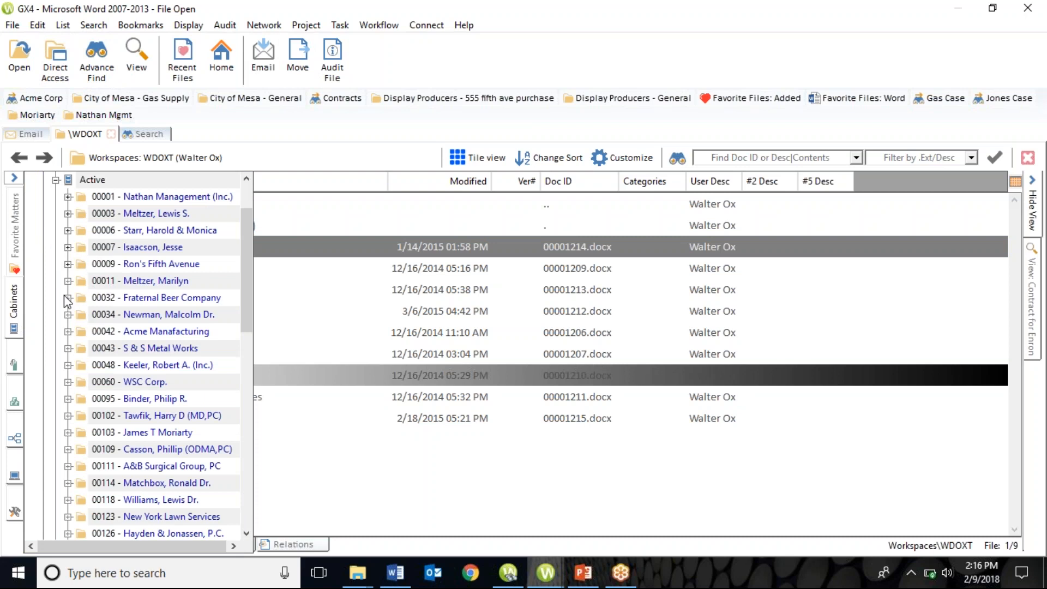
pyautogui.click(68, 264)
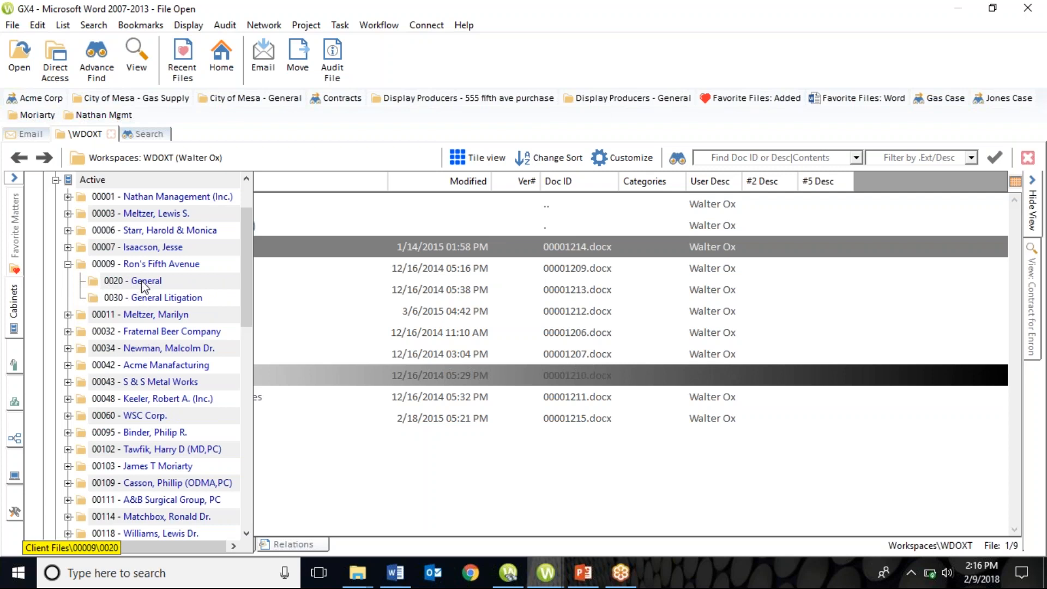
pyautogui.click(145, 282)
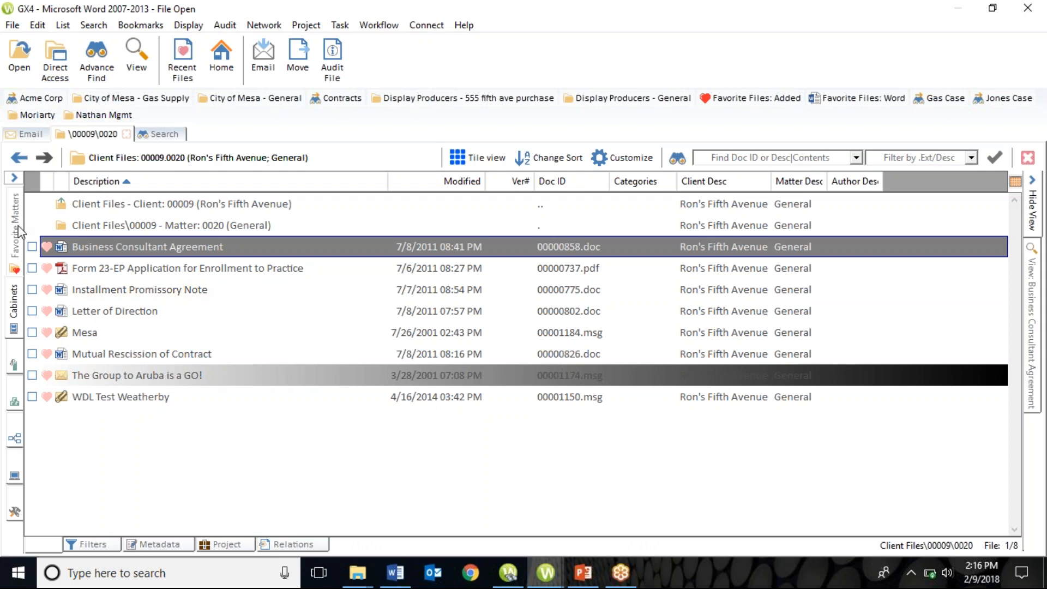
# List the files of the favorite matter "0040 - Corporate General"
pyautogui.moveTo(17, 306)
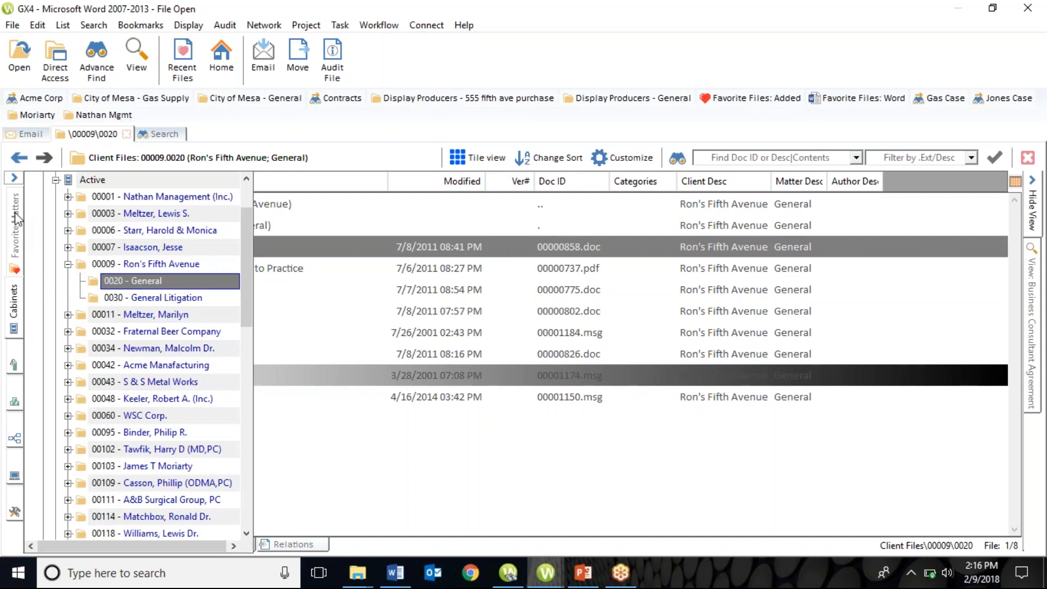
pyautogui.moveTo(17, 218)
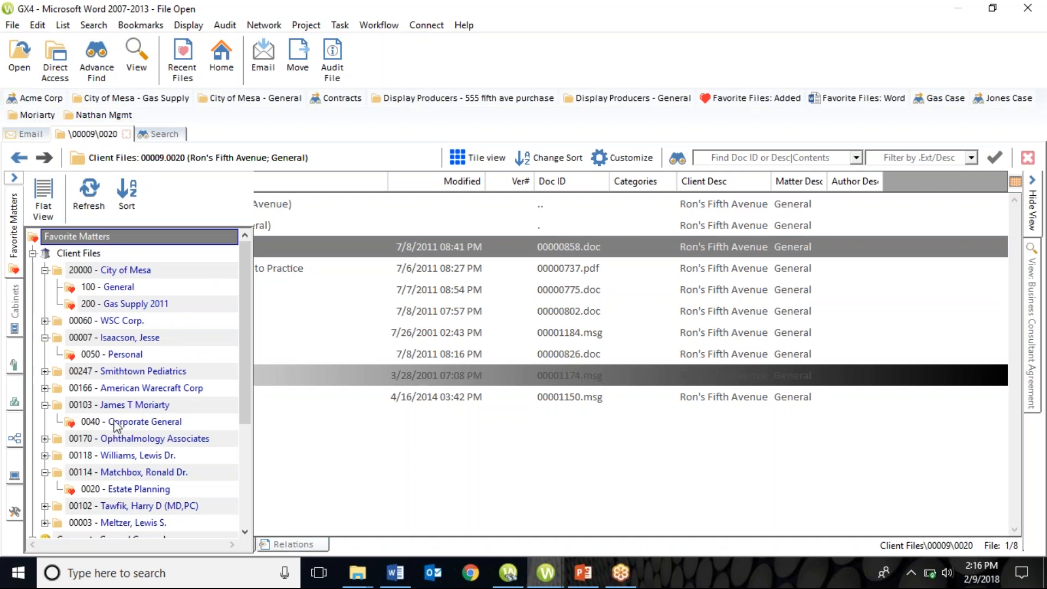
pyautogui.click(115, 422)
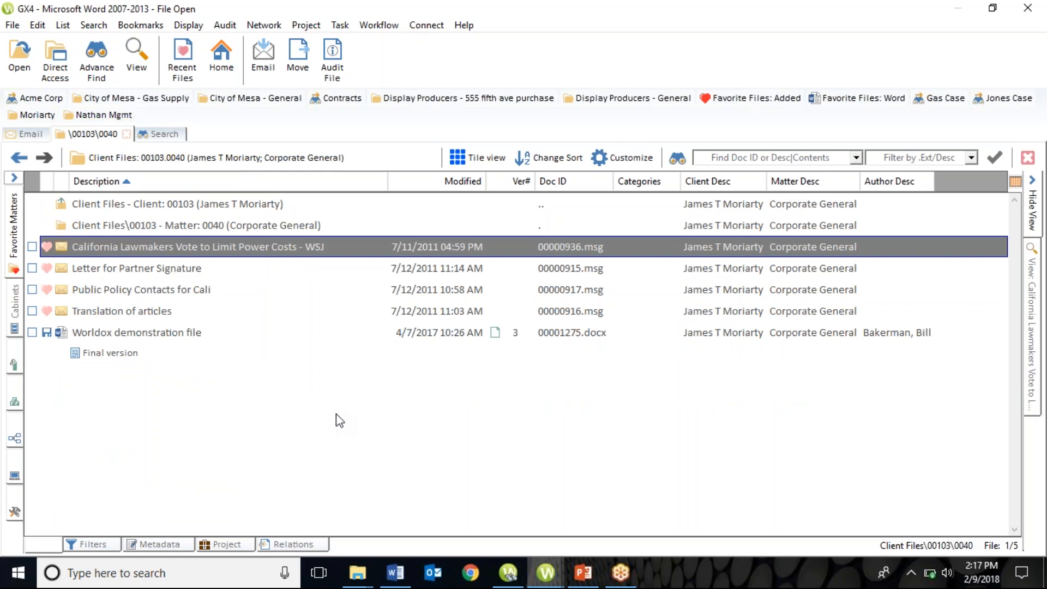
# Use Direct Access to list the Client Files of City of Mesa for matter 200, Gas Supply 2011
pyautogui.click(58, 61)
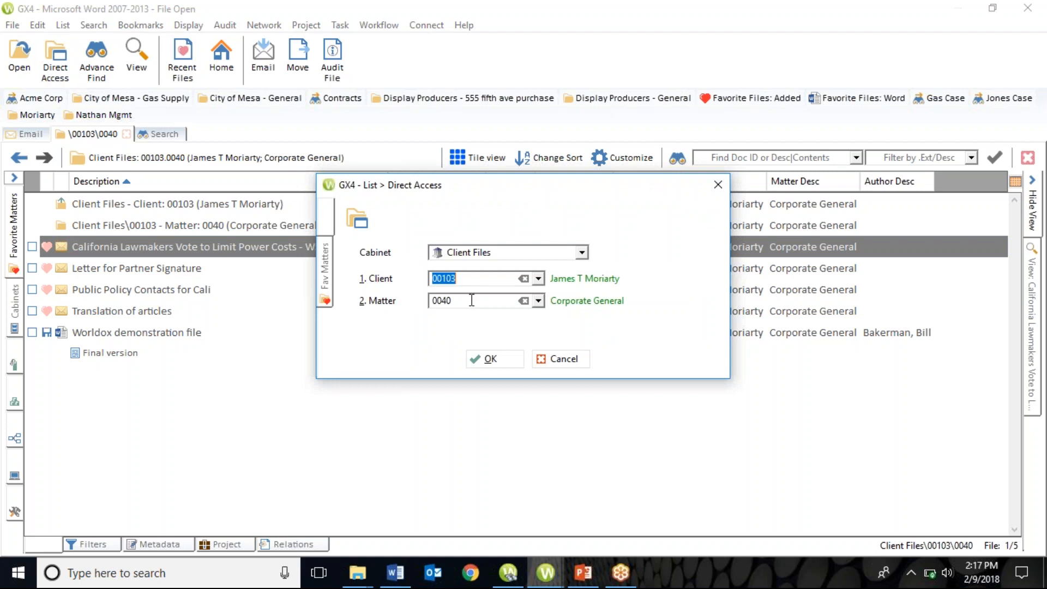
pyautogui.click(384, 280)
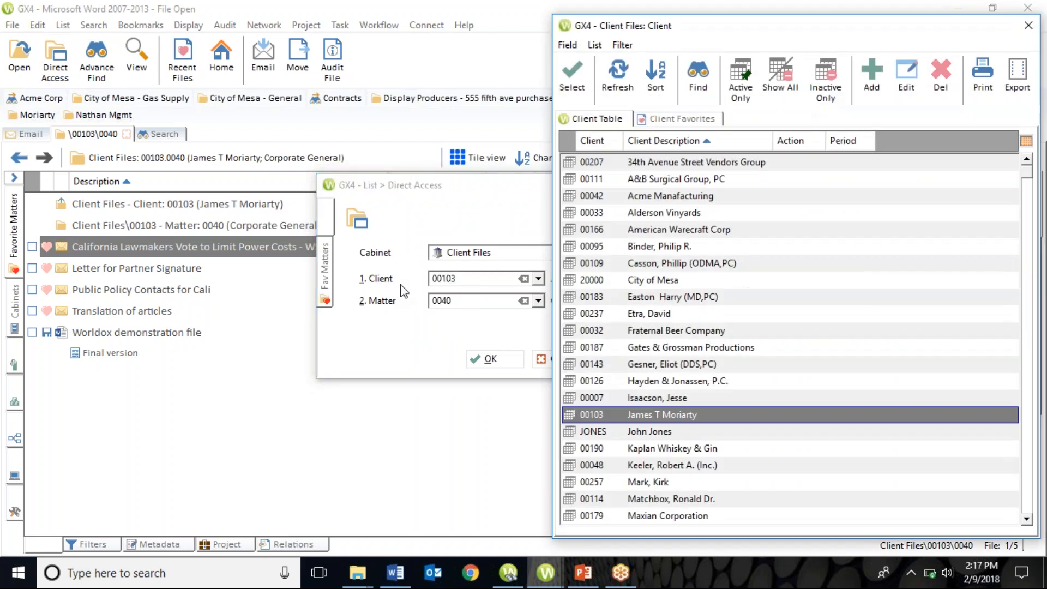
pyautogui.doubleClick(615, 280)
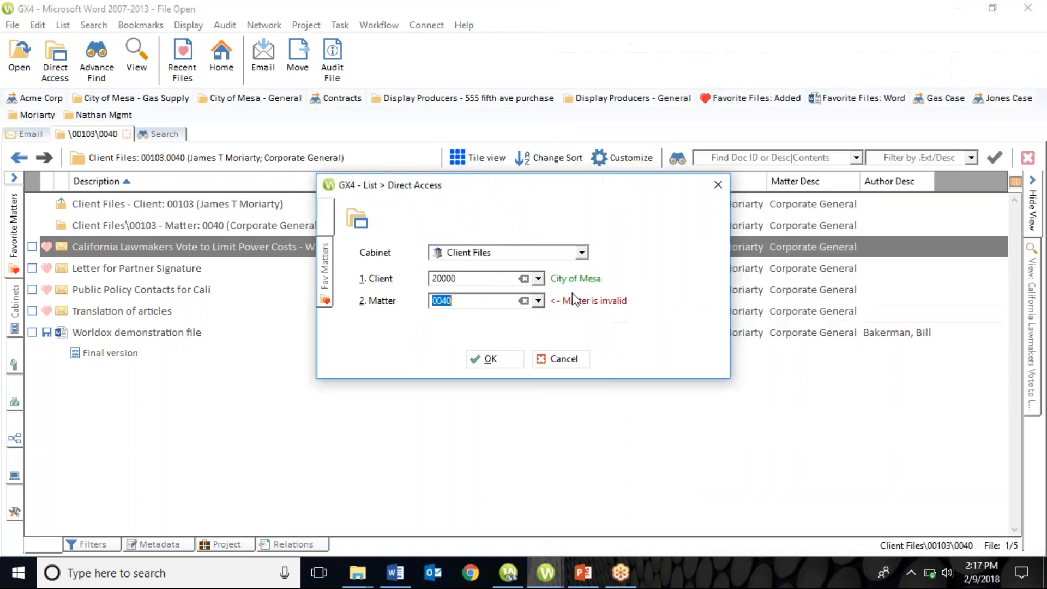
pyautogui.click(385, 304)
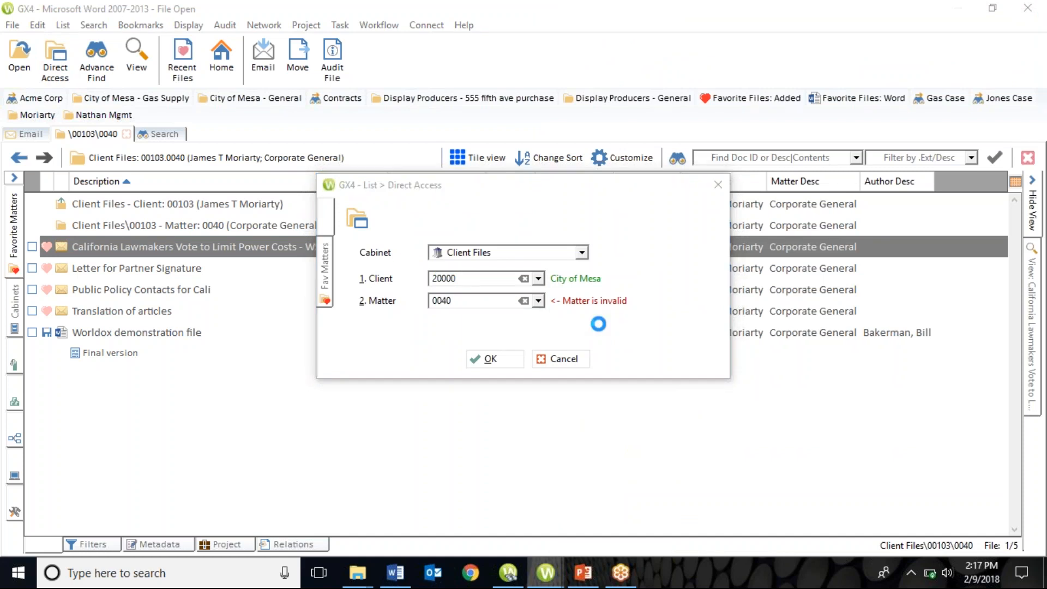
pyautogui.click(646, 251)
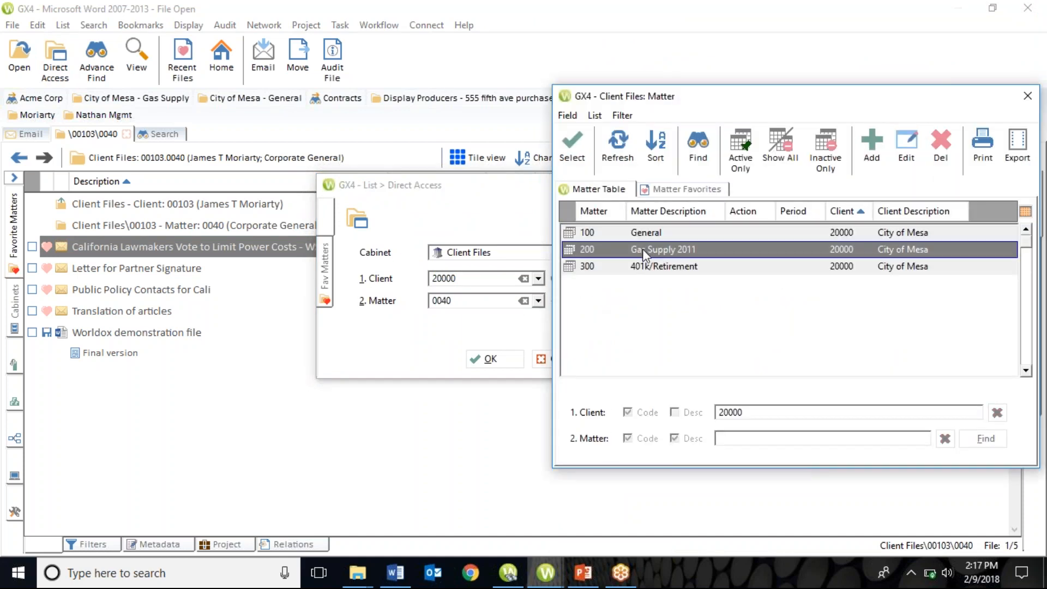
pyautogui.doubleClick(643, 249)
pyautogui.click(494, 359)
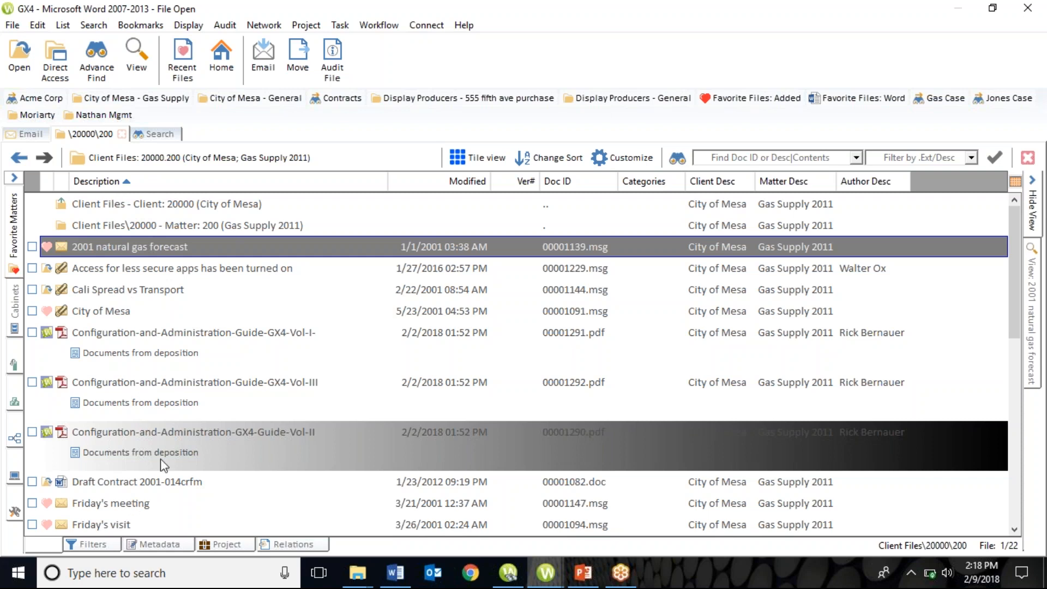
# Look through the Gas Supply 2011 files and sort the list by author description
pyautogui.scroll(-2, 180, 420)
pyautogui.scroll(-3, 172, 417)
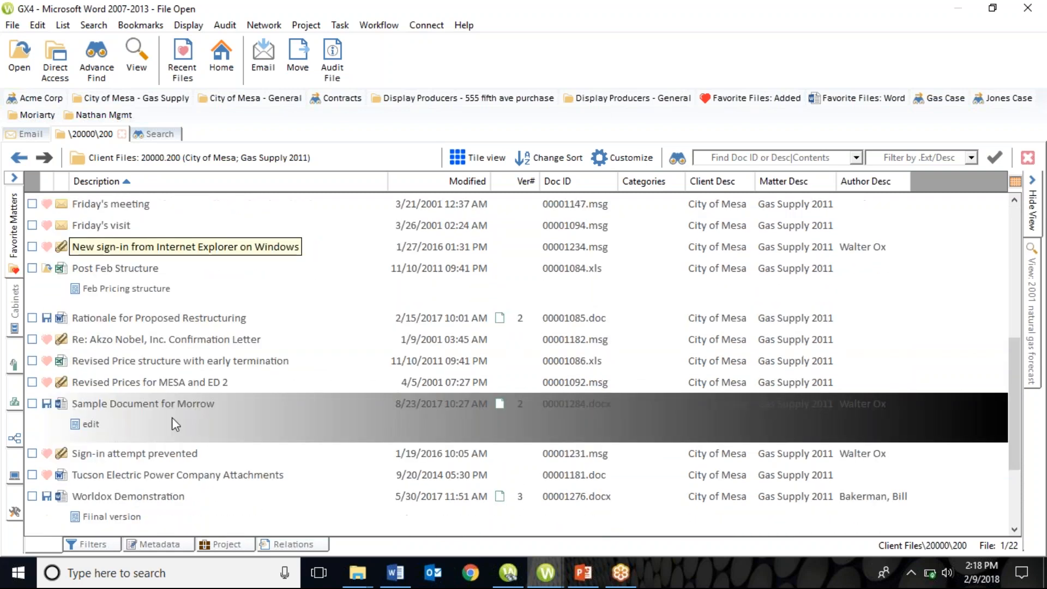
pyautogui.scroll(5, 172, 417)
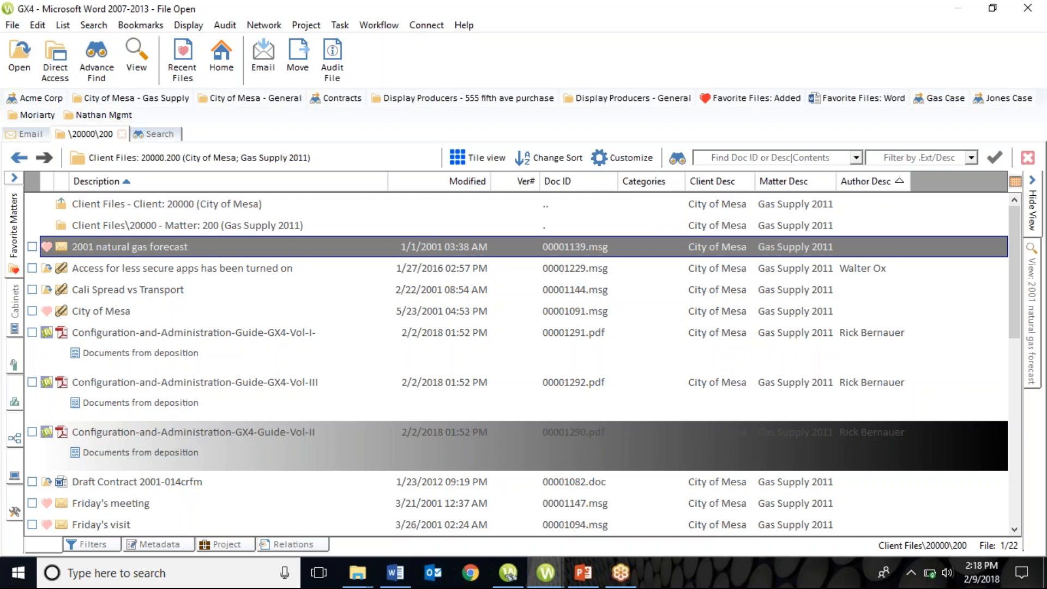
pyautogui.click(867, 181)
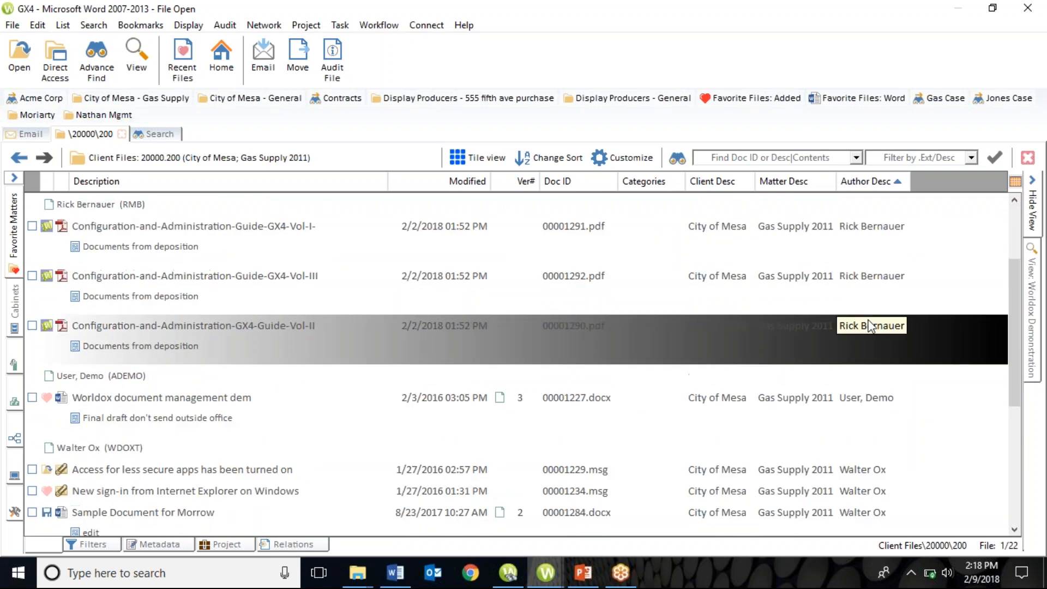
# Add a column for the DocType code to the file list and sort the files by it
pyautogui.rightClick(944, 176)
pyautogui.moveTo(966, 204)
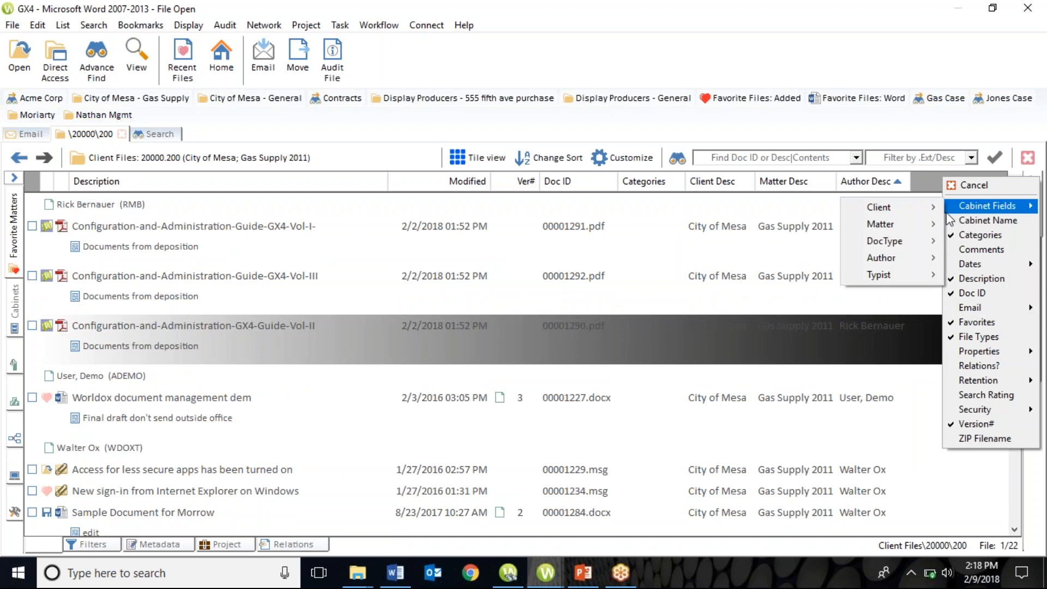
pyautogui.moveTo(919, 243)
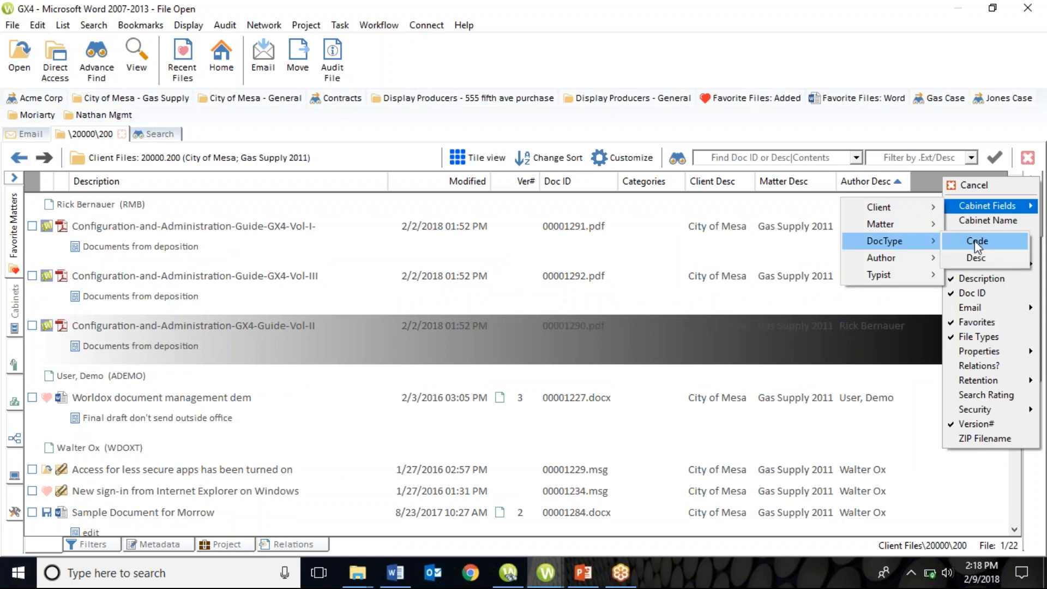
pyautogui.click(975, 243)
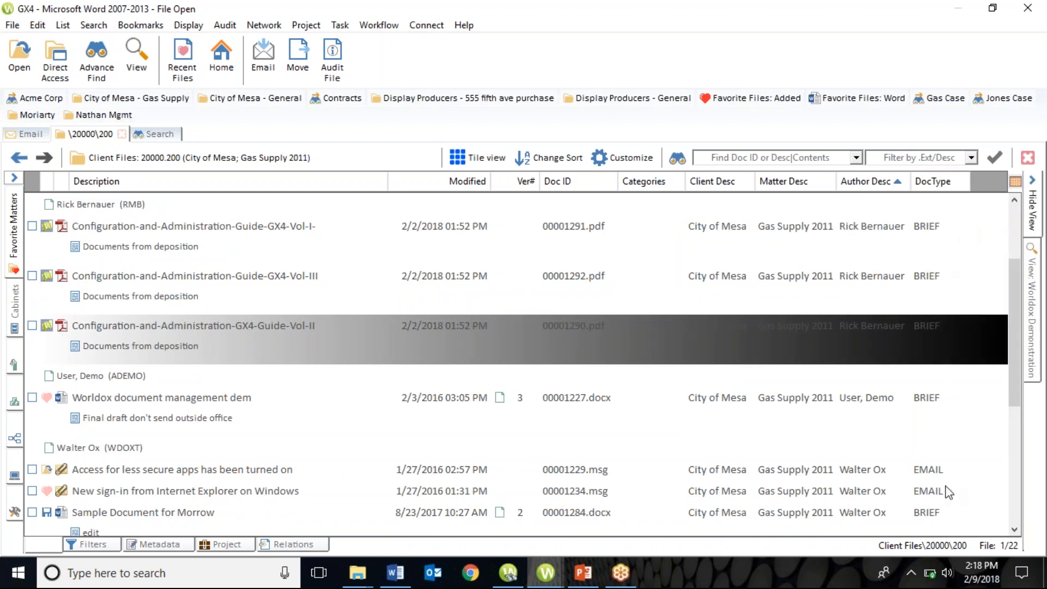
pyautogui.scroll(-3, 948, 485)
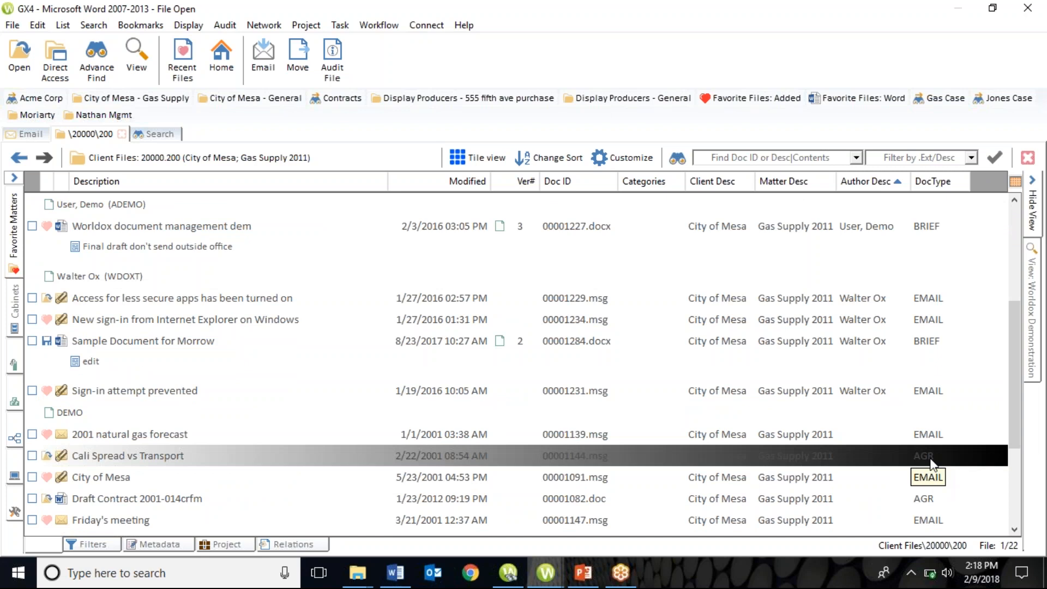
pyautogui.click(933, 182)
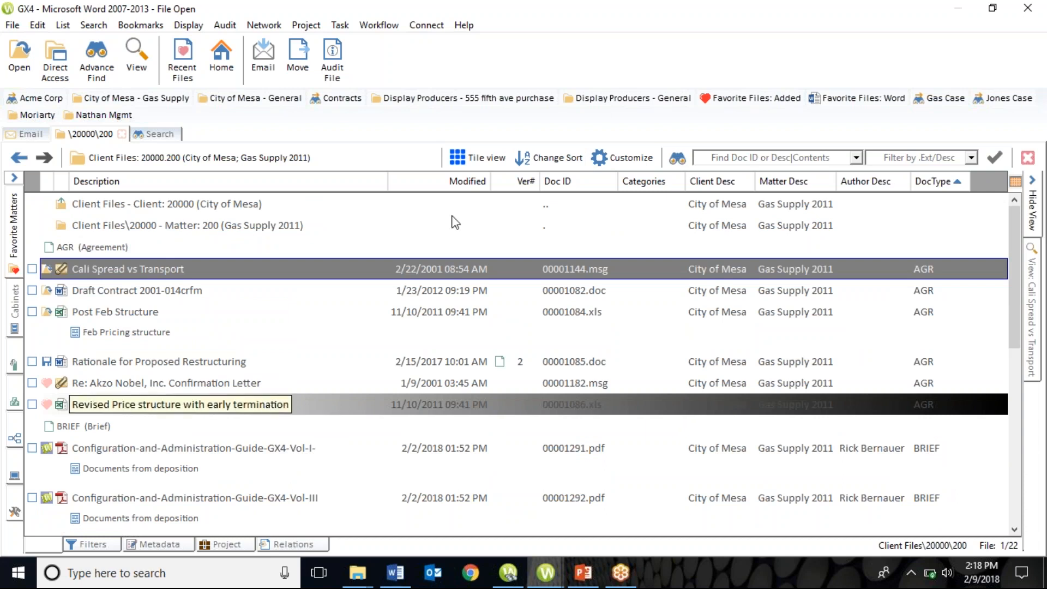
# Examine the saved sort orders and the three-level custom sort settings, leaving them unchanged
pyautogui.click(549, 159)
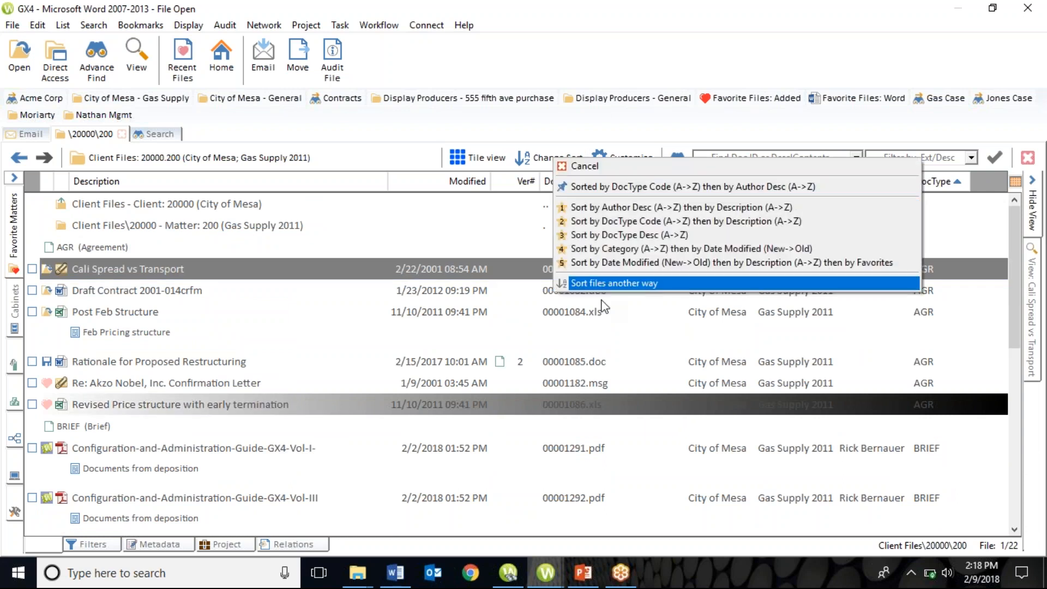
pyautogui.click(612, 283)
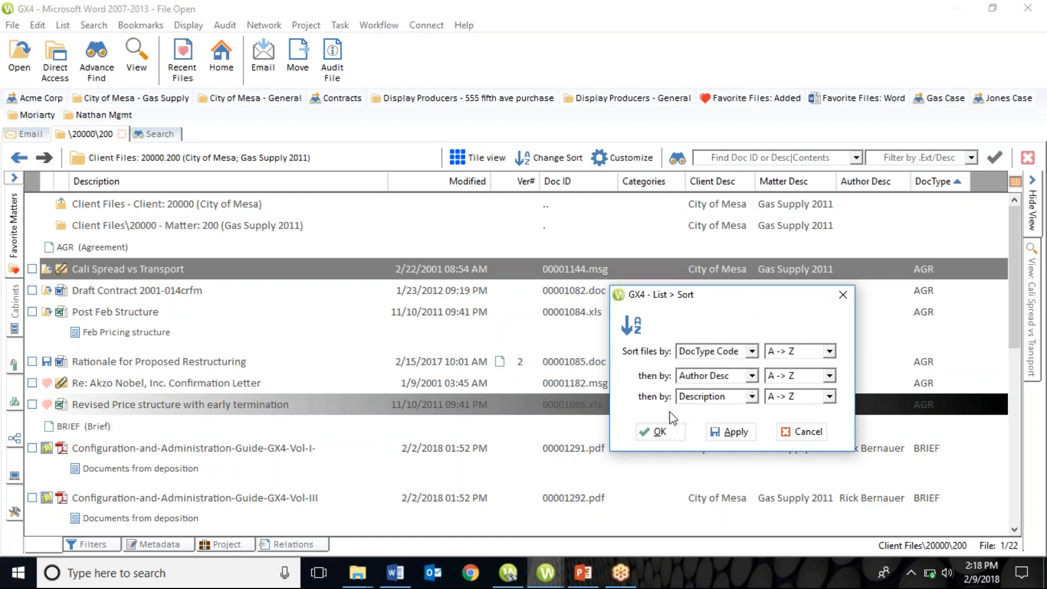
pyautogui.click(817, 435)
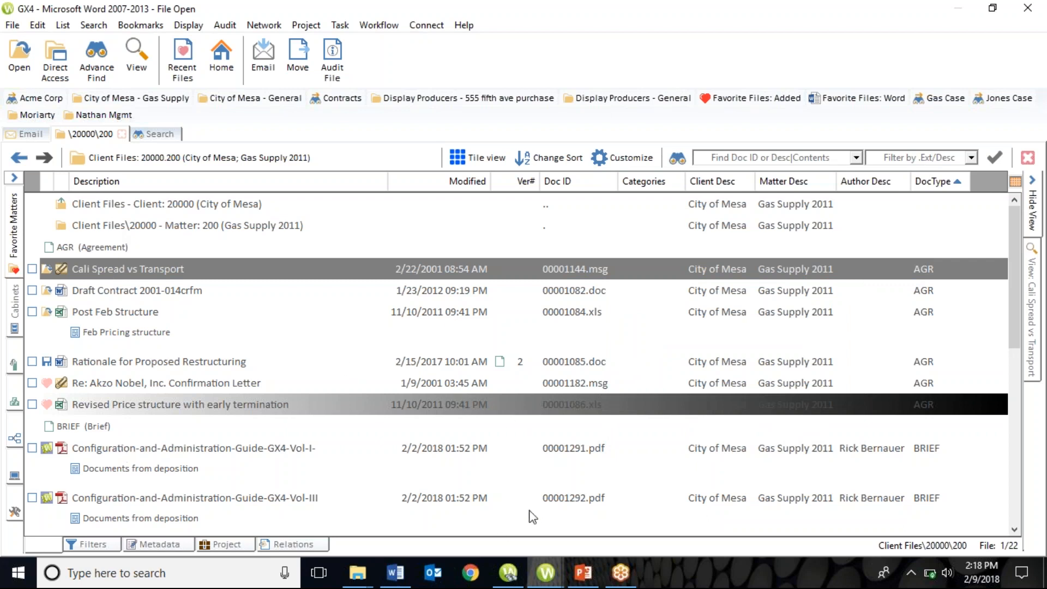
# Examine the files grouped by DocType in tile view, including the email tile, and return to list view
pyautogui.click(482, 160)
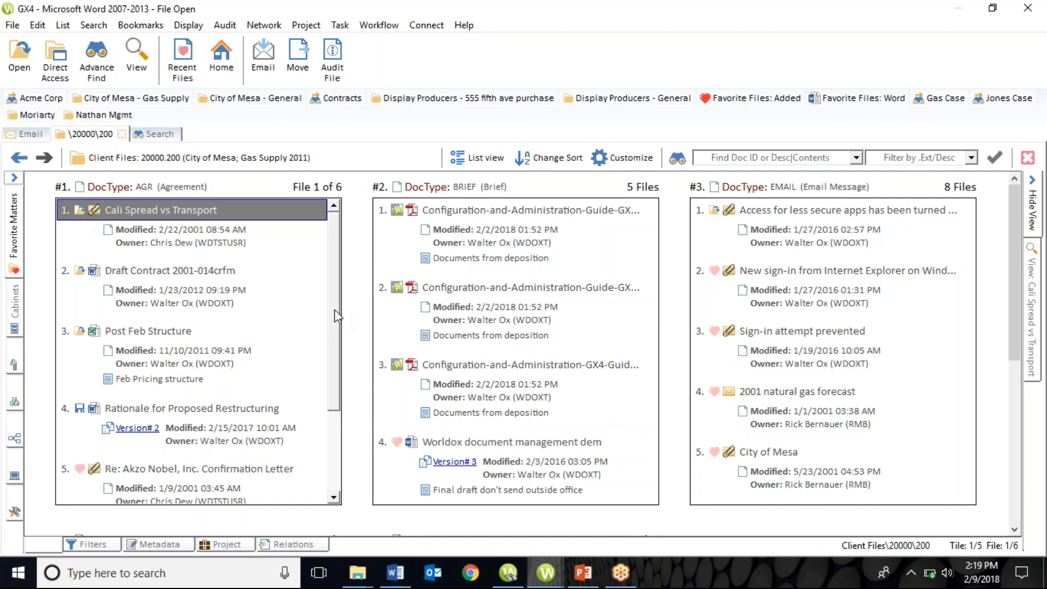
pyautogui.moveTo(335, 307)
pyautogui.mouseDown()
pyautogui.moveTo(338, 415)
pyautogui.moveTo(341, 296)
pyautogui.mouseUp()
pyautogui.click(924, 275)
pyautogui.scroll(-1, 966, 376)
pyautogui.scroll(-2, 963, 390)
pyautogui.scroll(3, 958, 327)
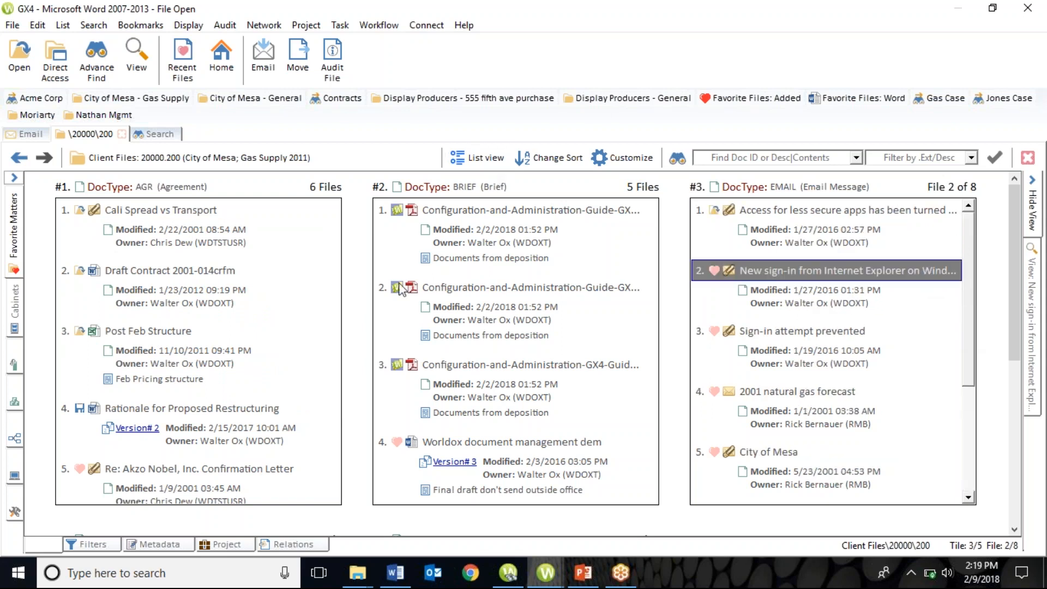
pyautogui.click(462, 158)
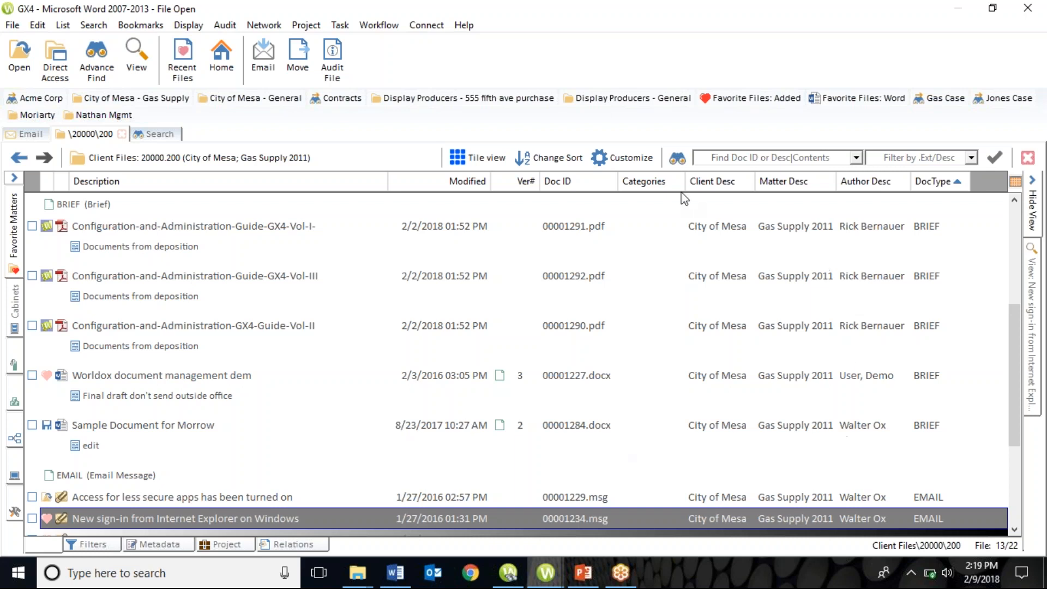
# Filter the Gas Supply 2011 files by the DocTypes LTR and AGR, and collapse the filter options
pyautogui.click(90, 544)
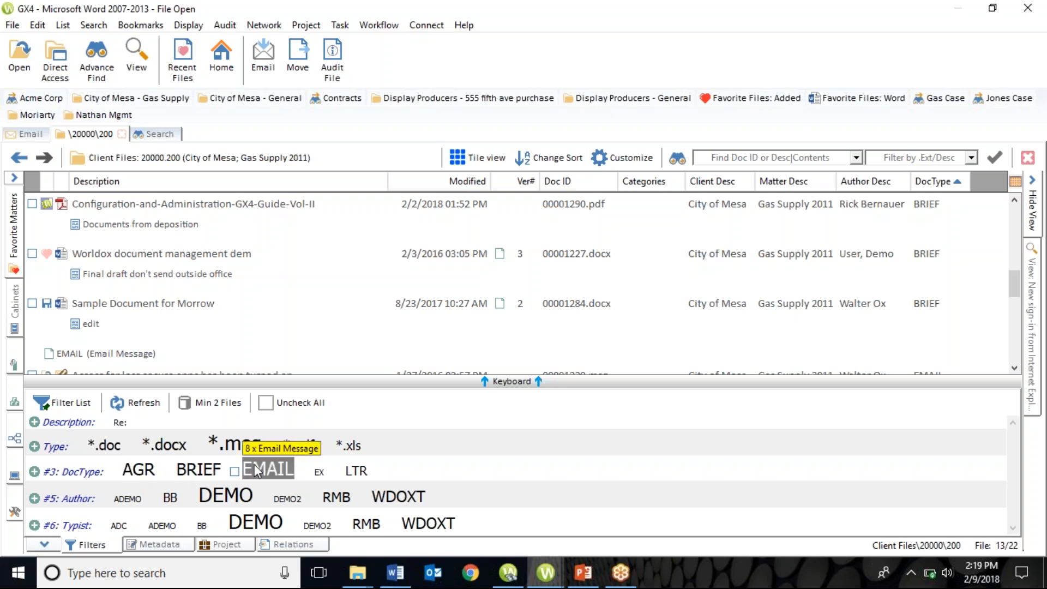
pyautogui.click(338, 471)
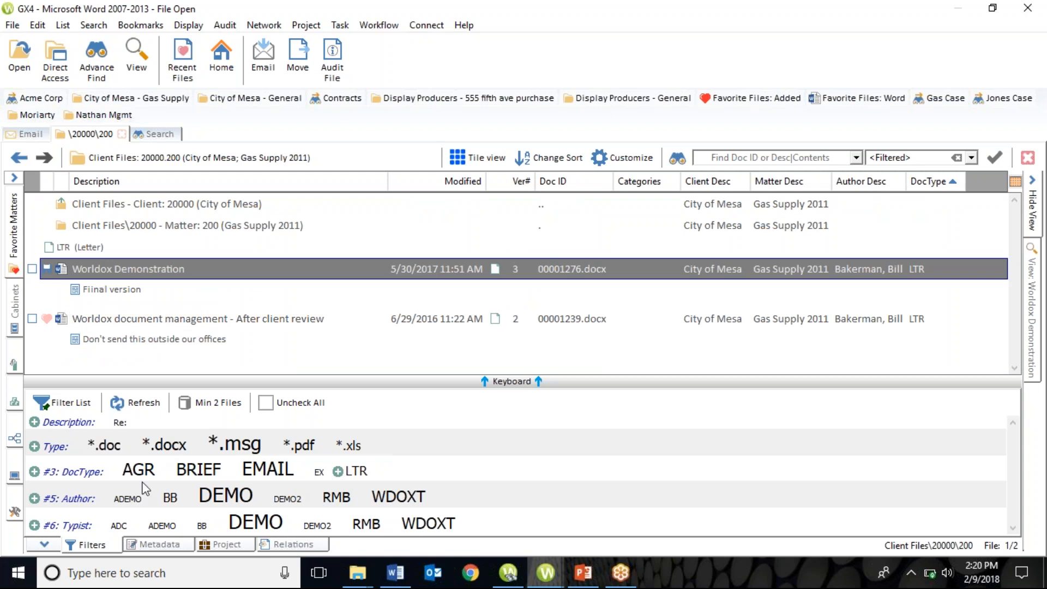
pyautogui.click(116, 472)
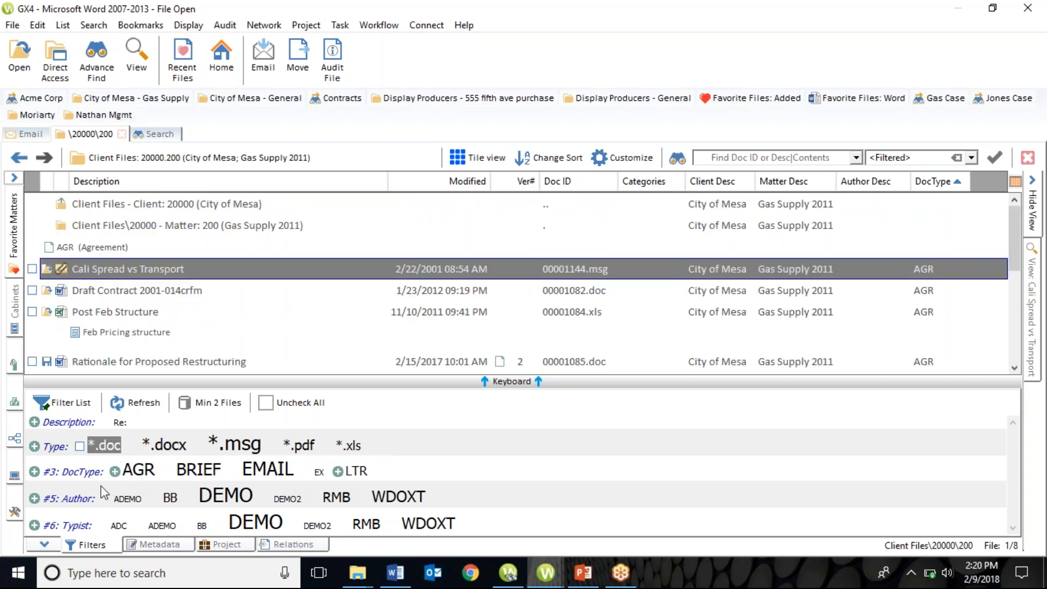
pyautogui.click(52, 544)
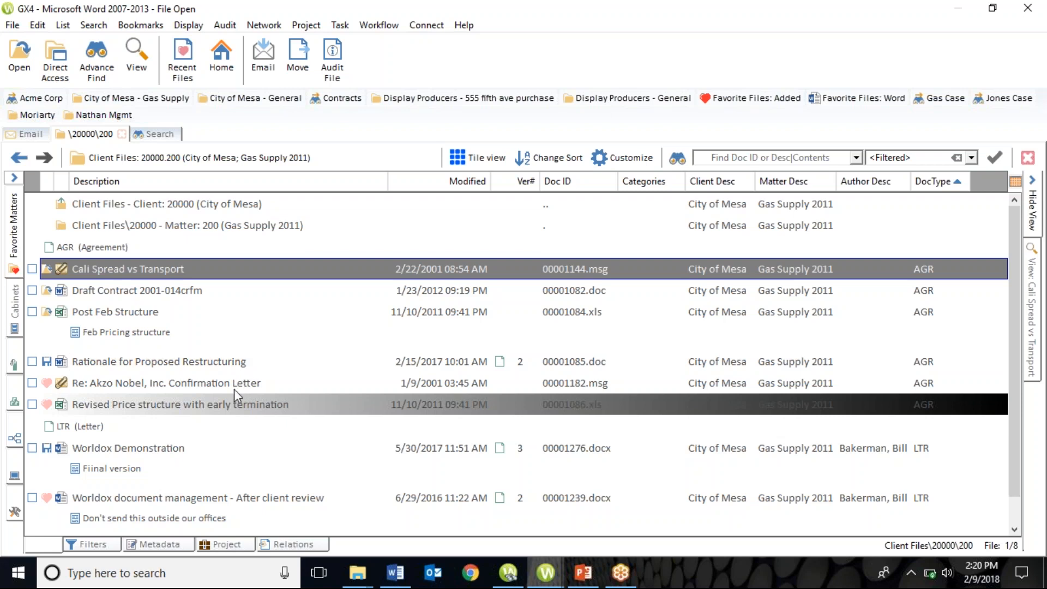
# Extend the filter with the DocType BRIEF and the author DEMO
pyautogui.click(100, 545)
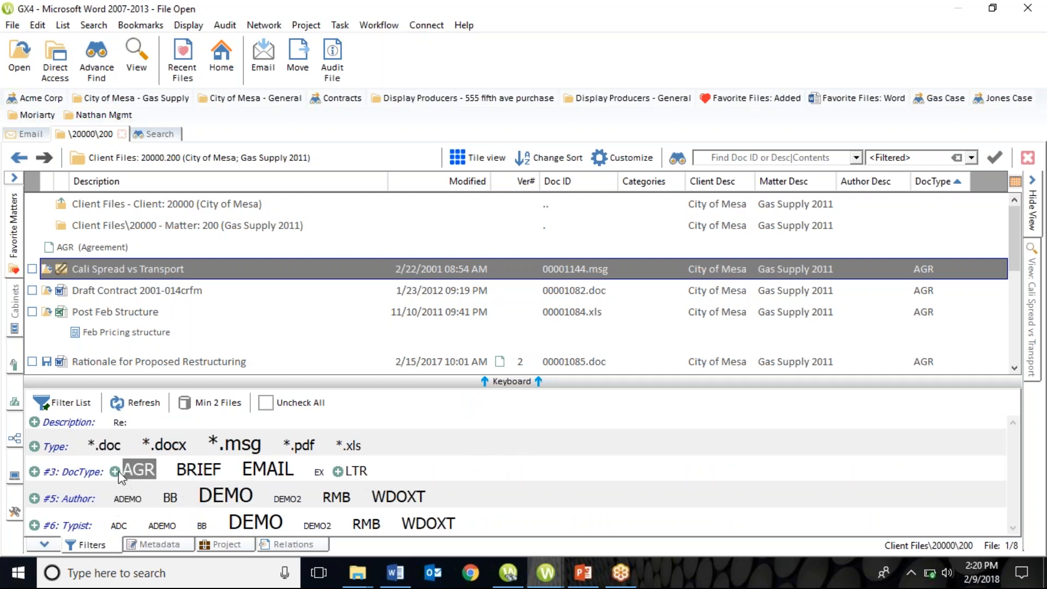
pyautogui.click(171, 473)
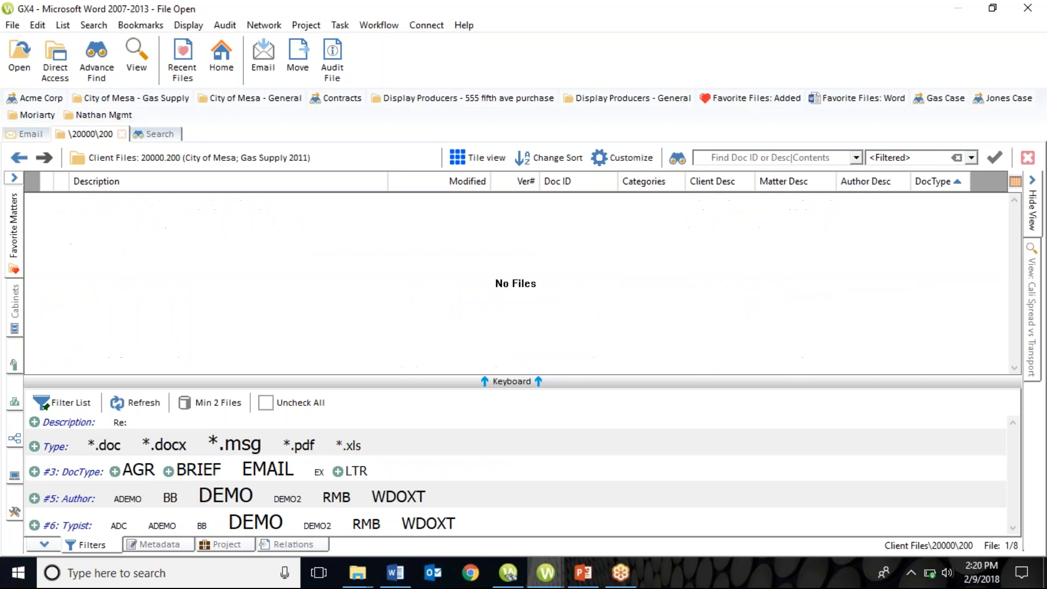
pyautogui.click(191, 499)
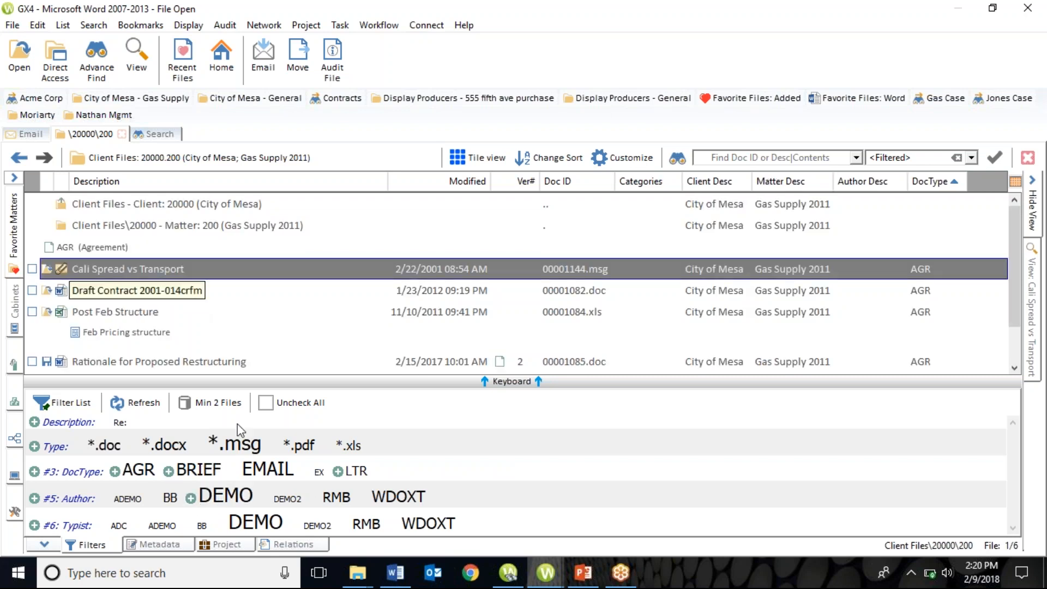
# Clear all filters from the Gas Supply 2011 file list and collapse the filter options
pyautogui.moveTo(209, 505)
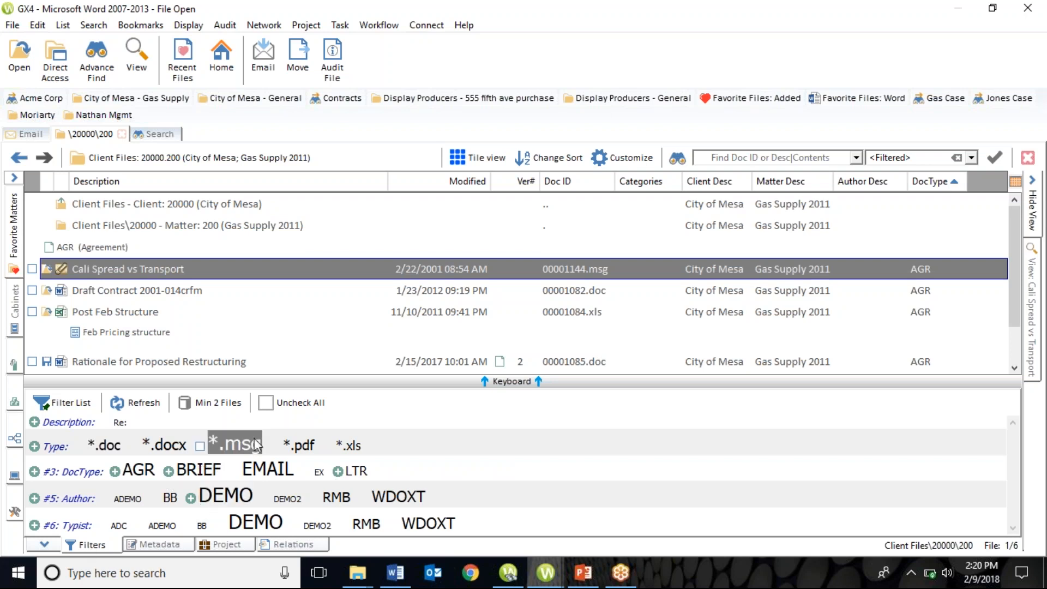
pyautogui.click(294, 414)
pyautogui.click(94, 546)
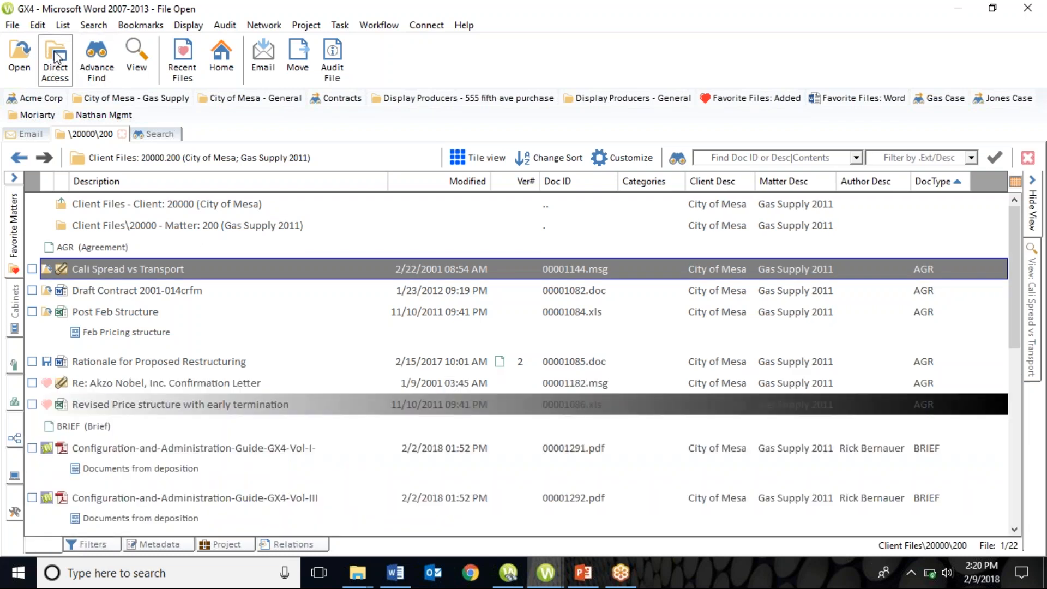
# Run an advanced find with the Client Files template for DocType CONTRACT and author RMB
pyautogui.click(108, 71)
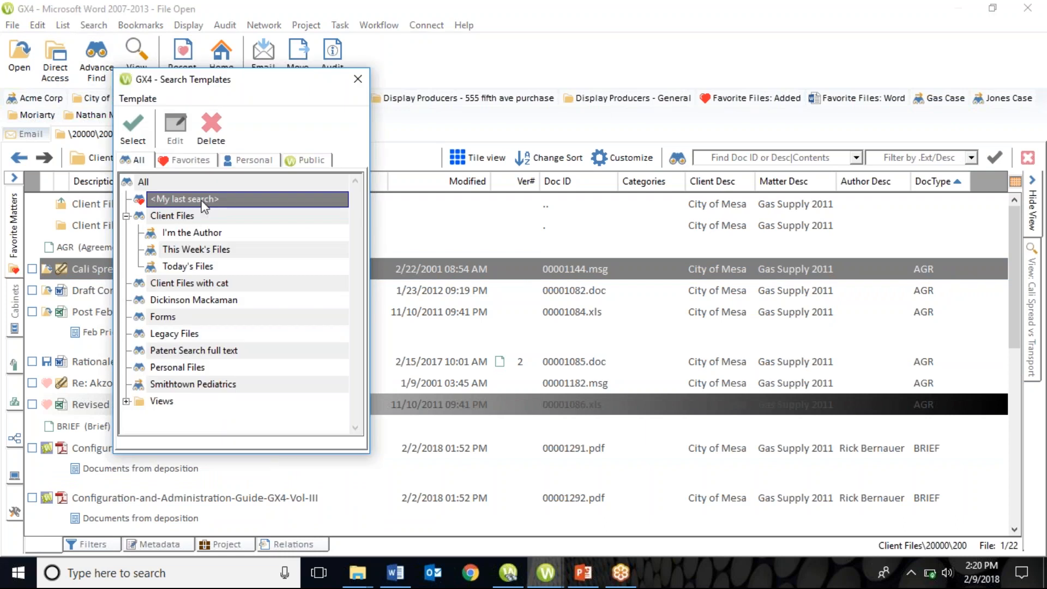
pyautogui.click(187, 218)
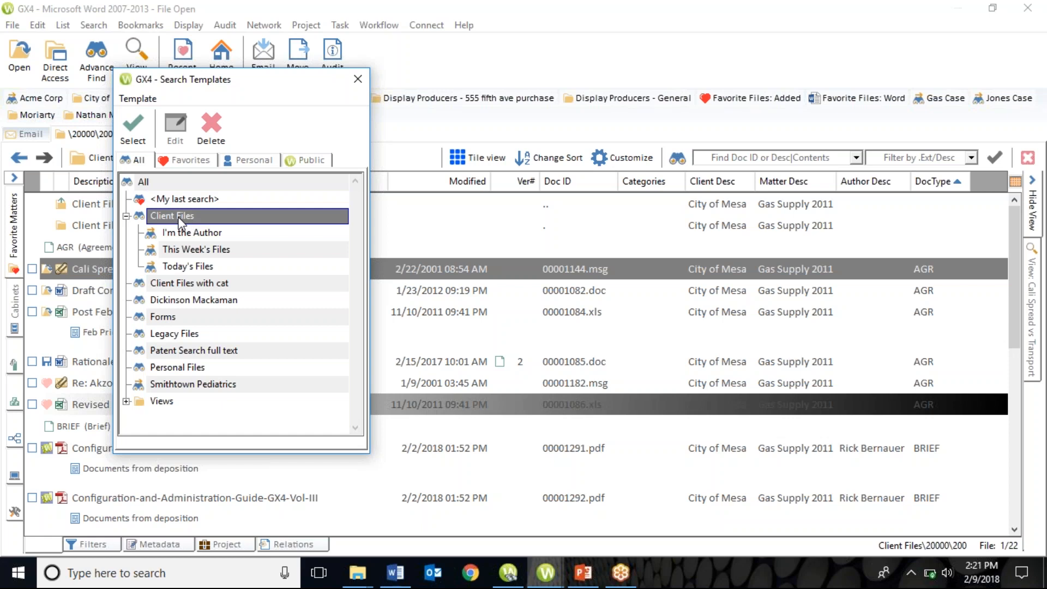
pyautogui.doubleClick(180, 217)
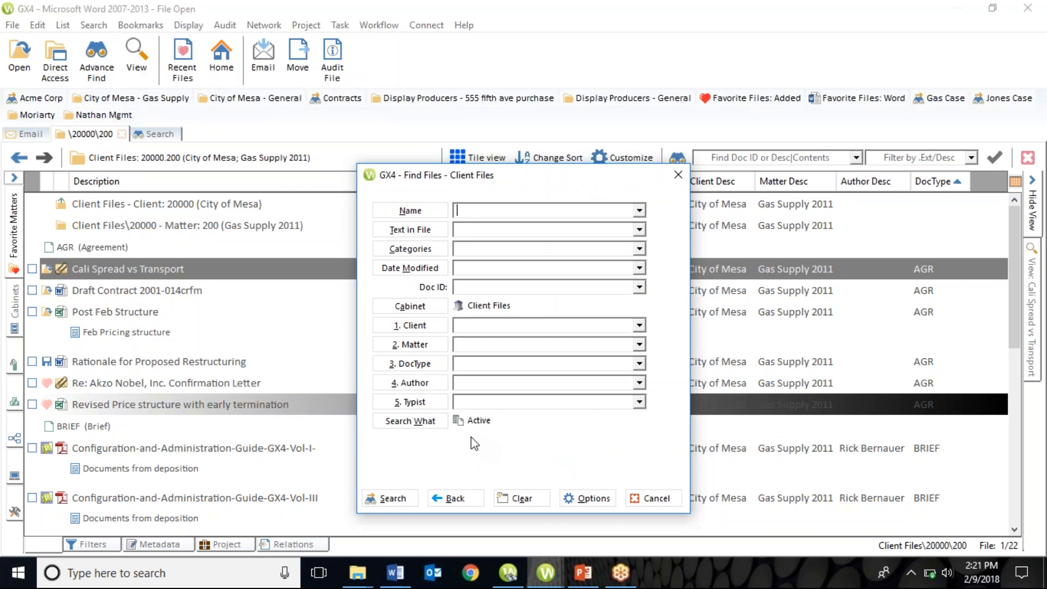
pyautogui.click(479, 363)
pyautogui.write('CONTRACT')
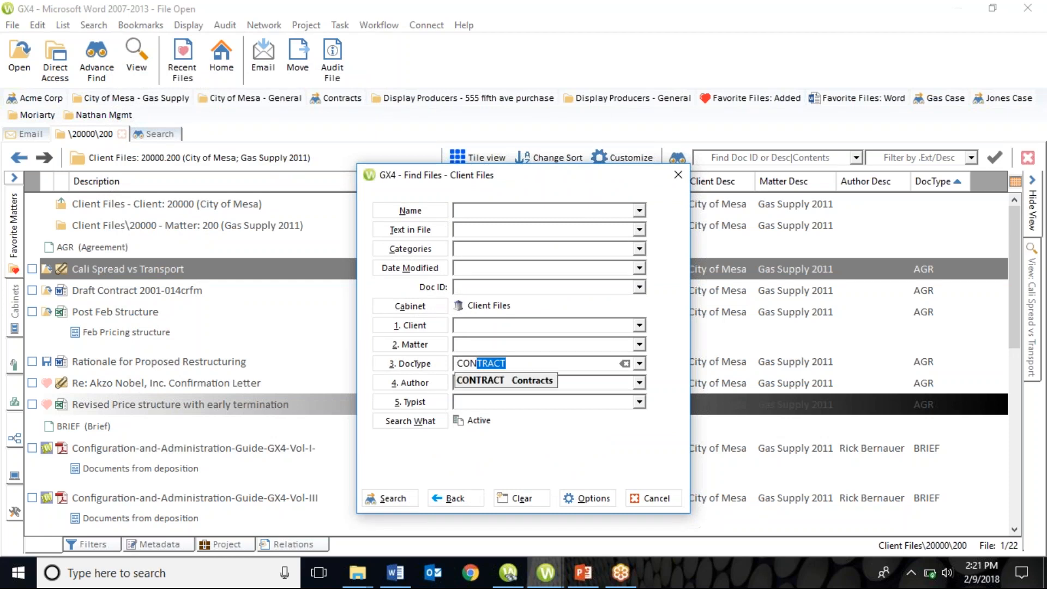
pyautogui.press('Tab')
pyautogui.write('RM')
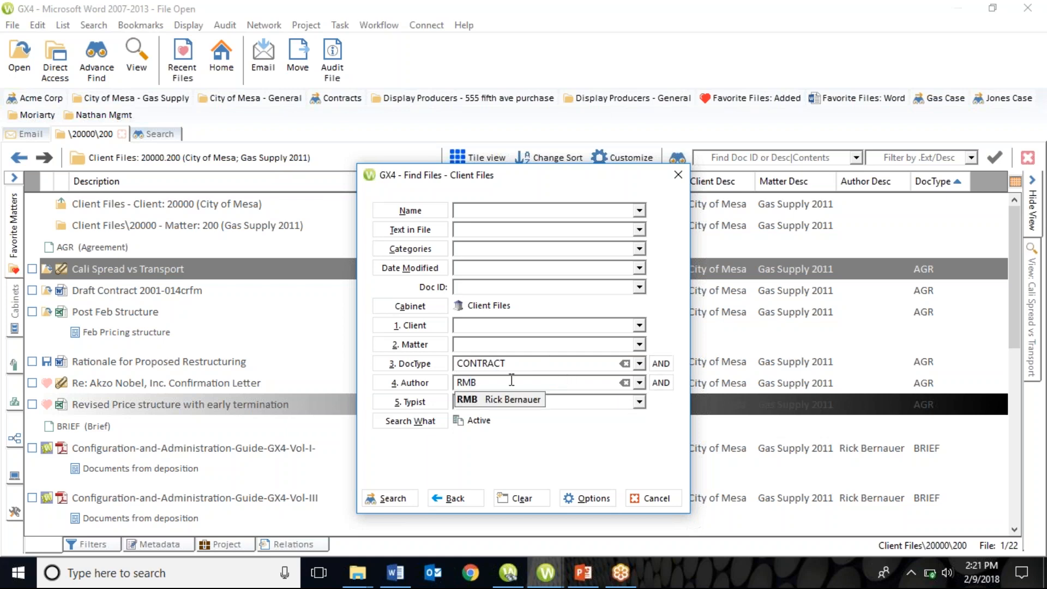
pyautogui.press('Down')
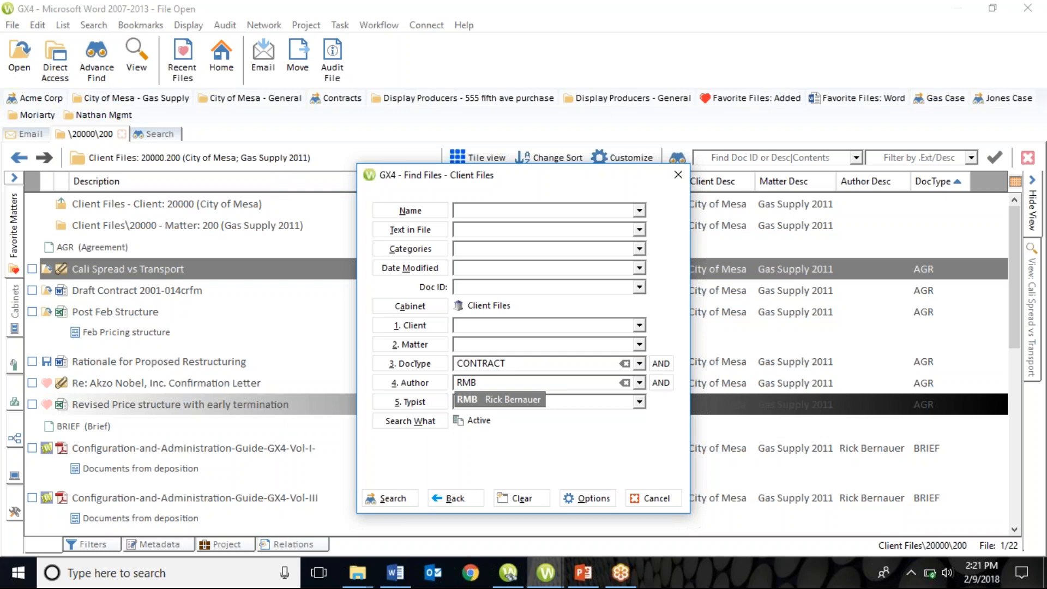
pyautogui.click(397, 497)
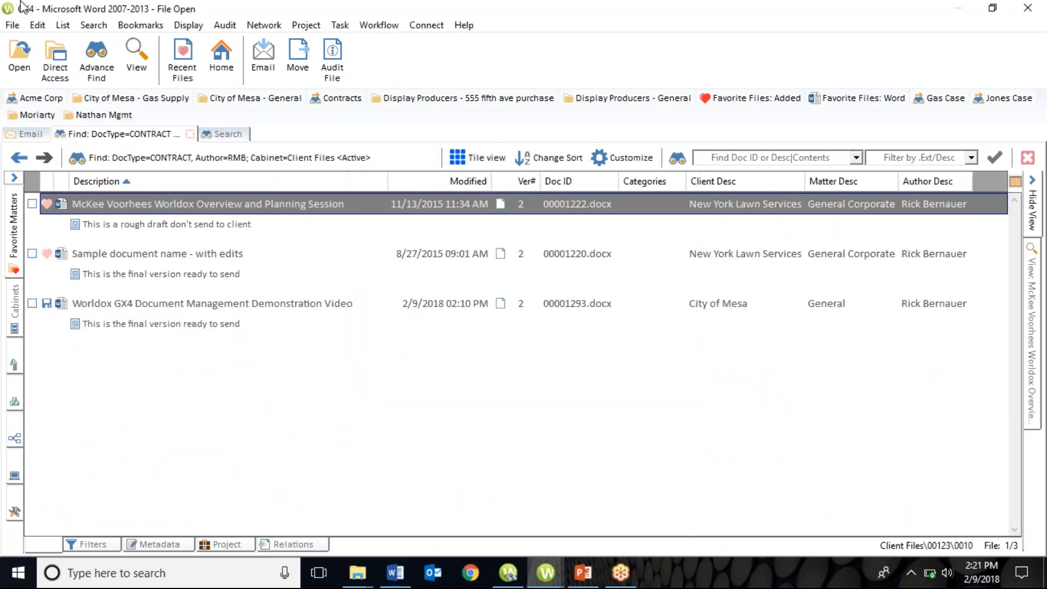
# Clear the DocType and author criteria and search Client Files for the name "worldox"
pyautogui.click(99, 59)
pyautogui.click(251, 159)
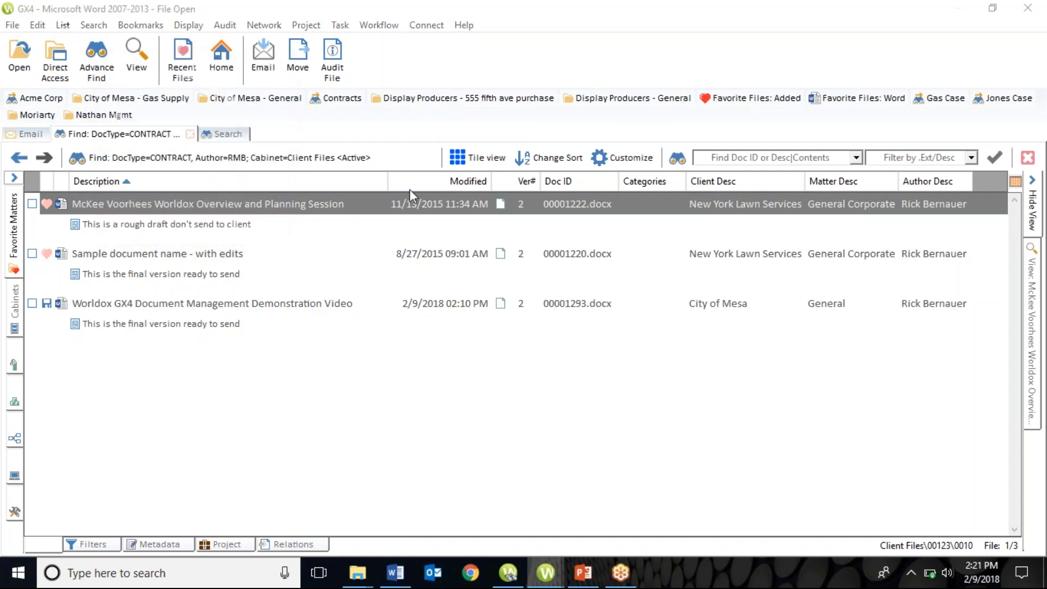
pyautogui.click(627, 382)
pyautogui.click(626, 364)
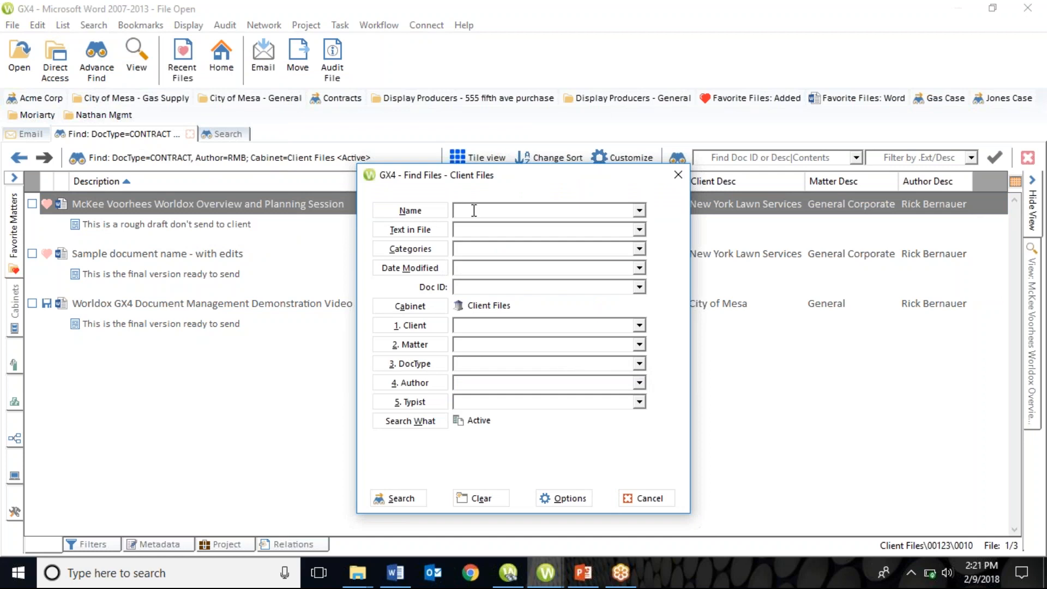
pyautogui.click(507, 209)
pyautogui.write('worldo')
pyautogui.click(402, 498)
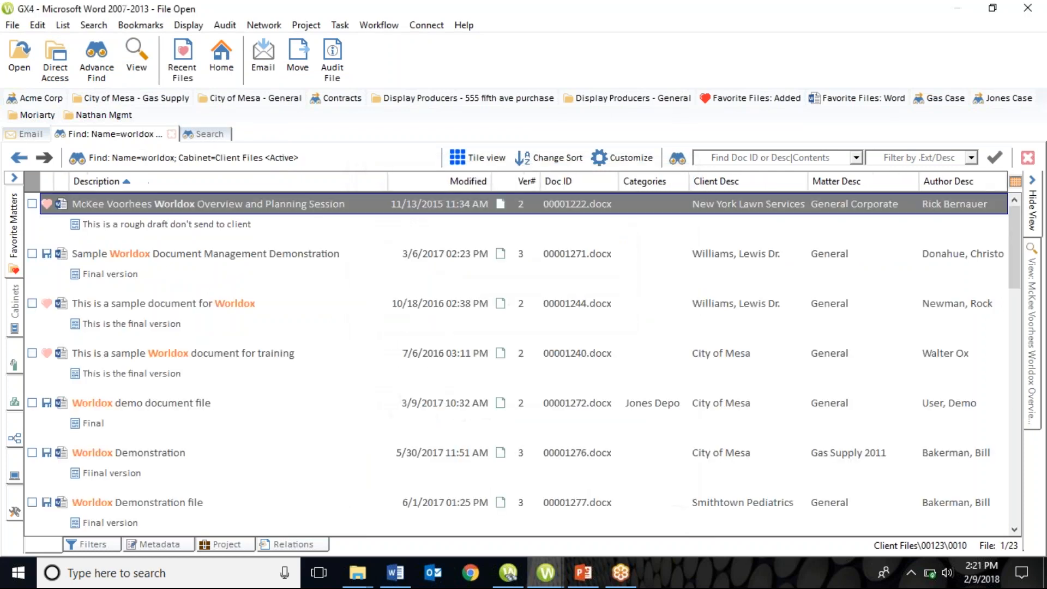
# Replace the name criterion with a full-text search of Client Files for "enron"
pyautogui.click(96, 55)
pyautogui.click(240, 172)
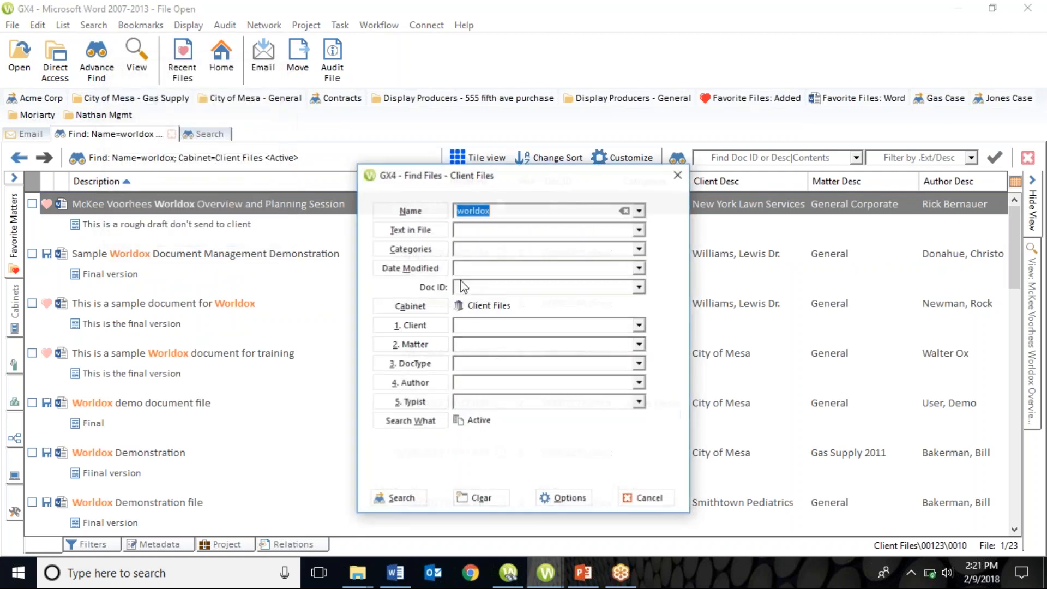
pyautogui.click(625, 210)
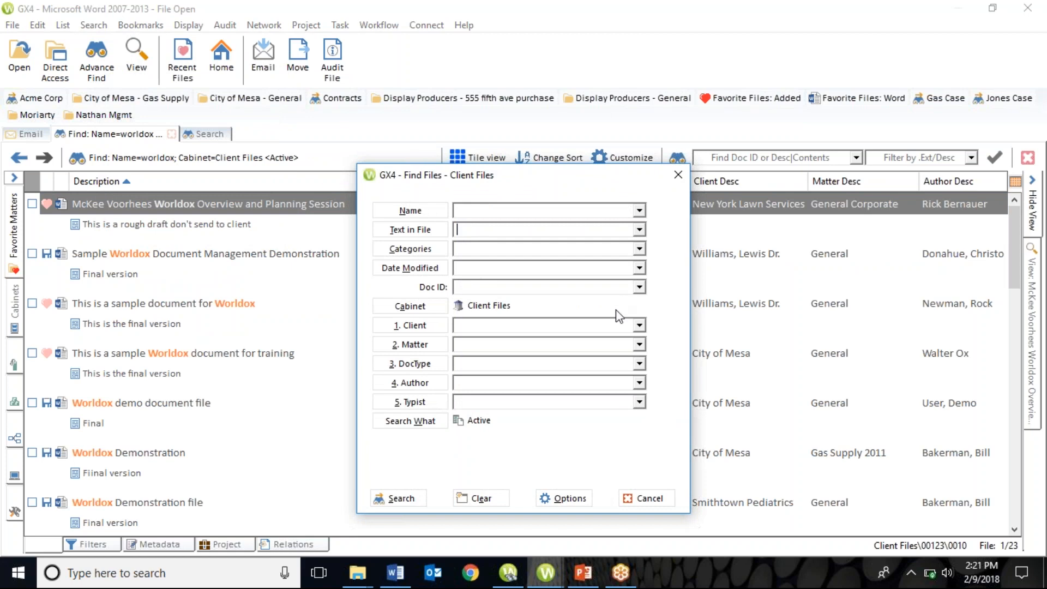
pyautogui.write('enron')
pyautogui.click(410, 501)
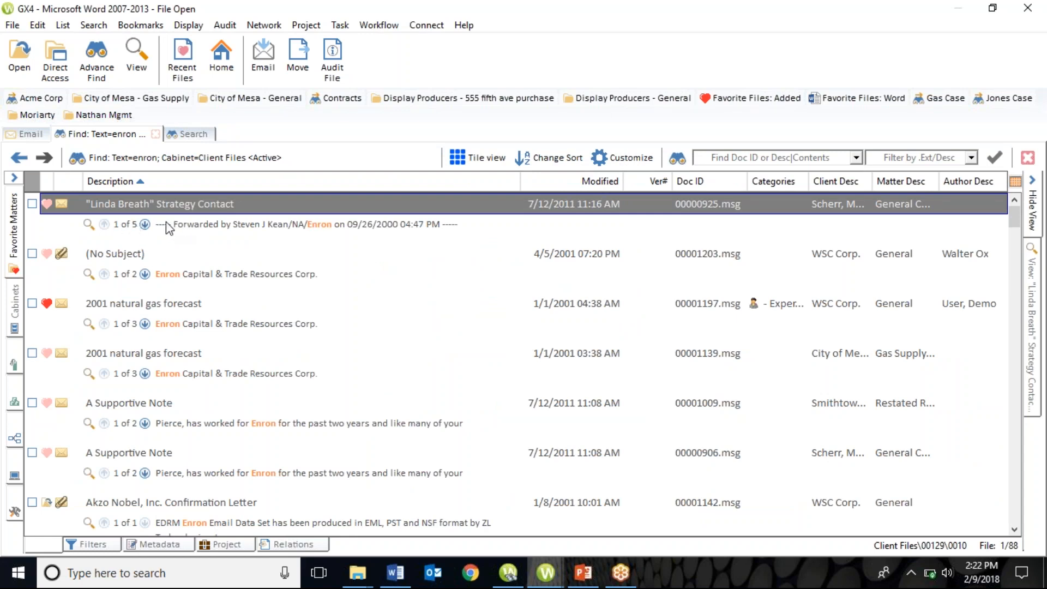
# Examine the enron occurrences in the "Linda Breath" Strategy Contact email, first in the result list and then in the viewer
pyautogui.click(144, 225)
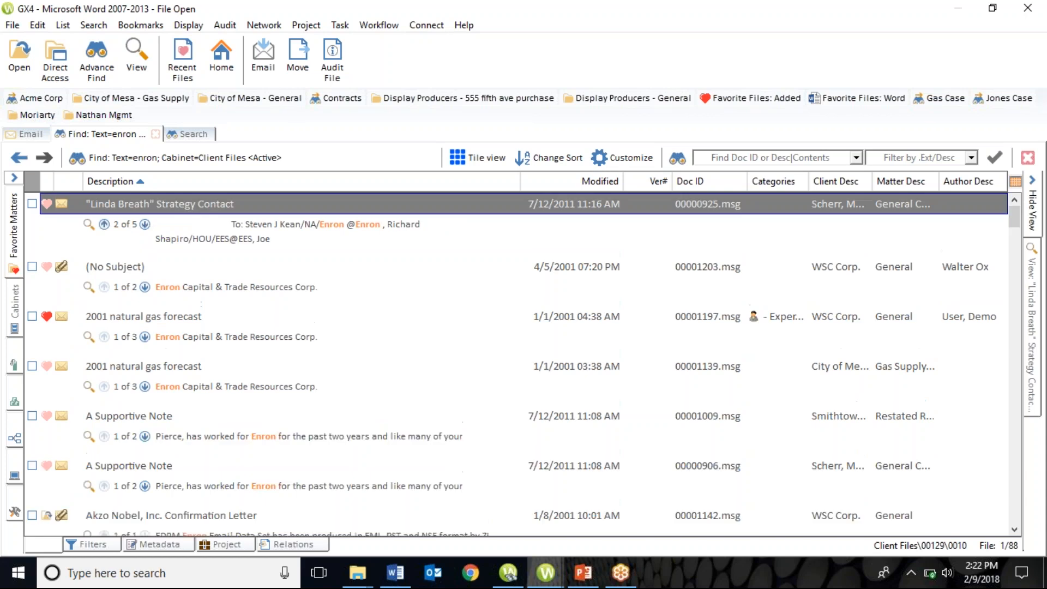
pyautogui.click(145, 225)
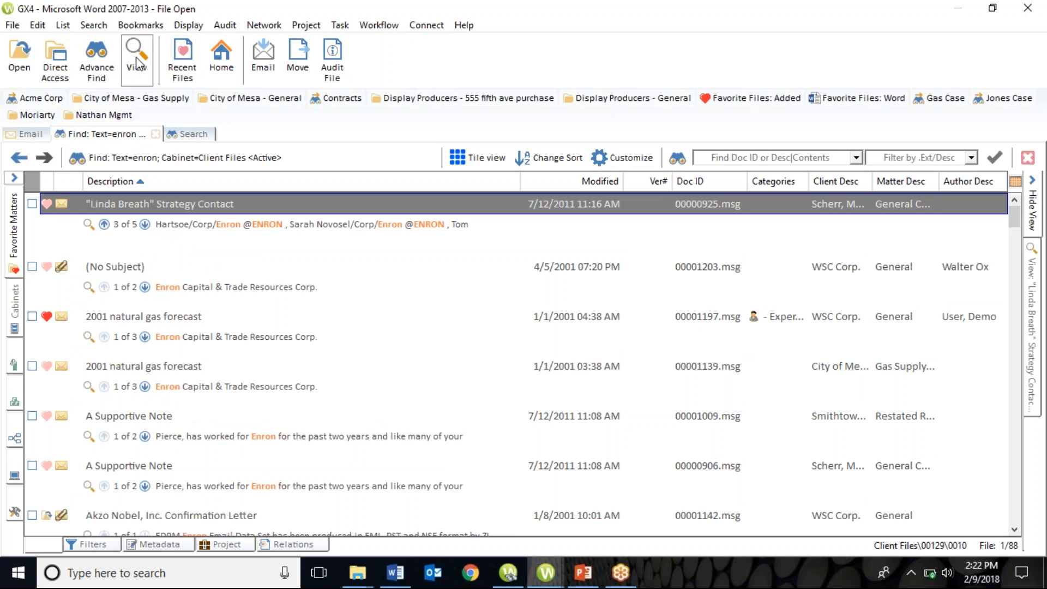
pyautogui.click(137, 63)
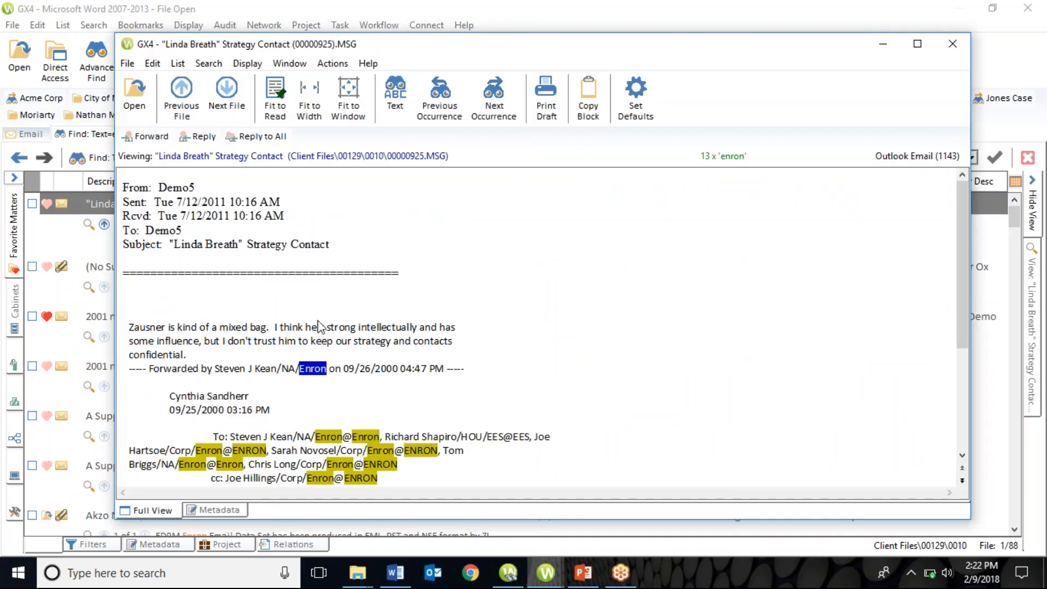
pyautogui.scroll(-3, 542, 321)
pyautogui.scroll(3, 543, 320)
pyautogui.scroll(1, 542, 316)
# View the email "A Supportive Note" and the Word document "Calculation of Discount to Index in Enron Proposal"
pyautogui.click(91, 325)
pyautogui.click(88, 415)
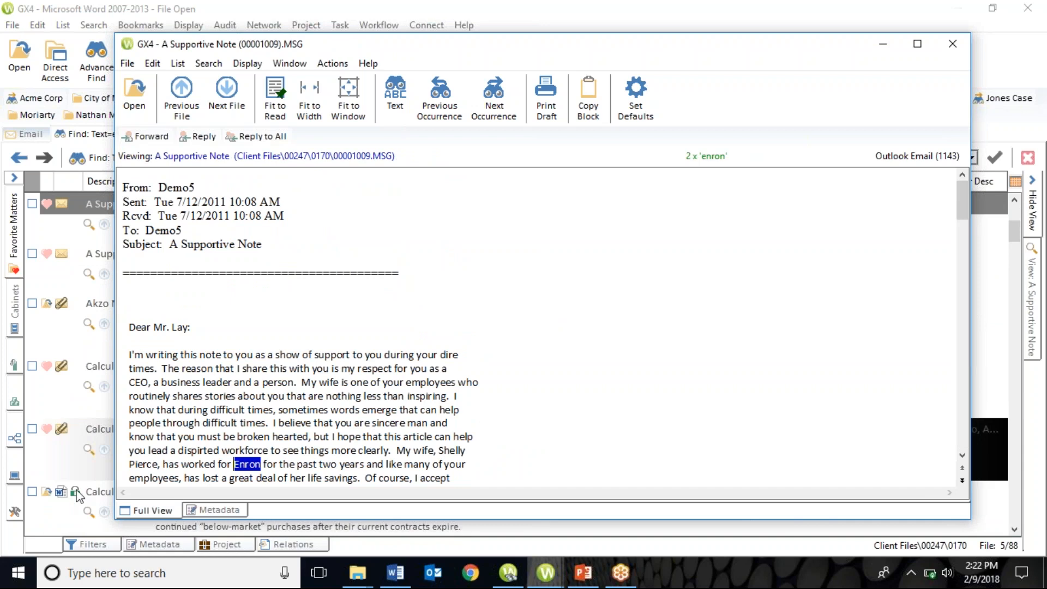
pyautogui.click(91, 499)
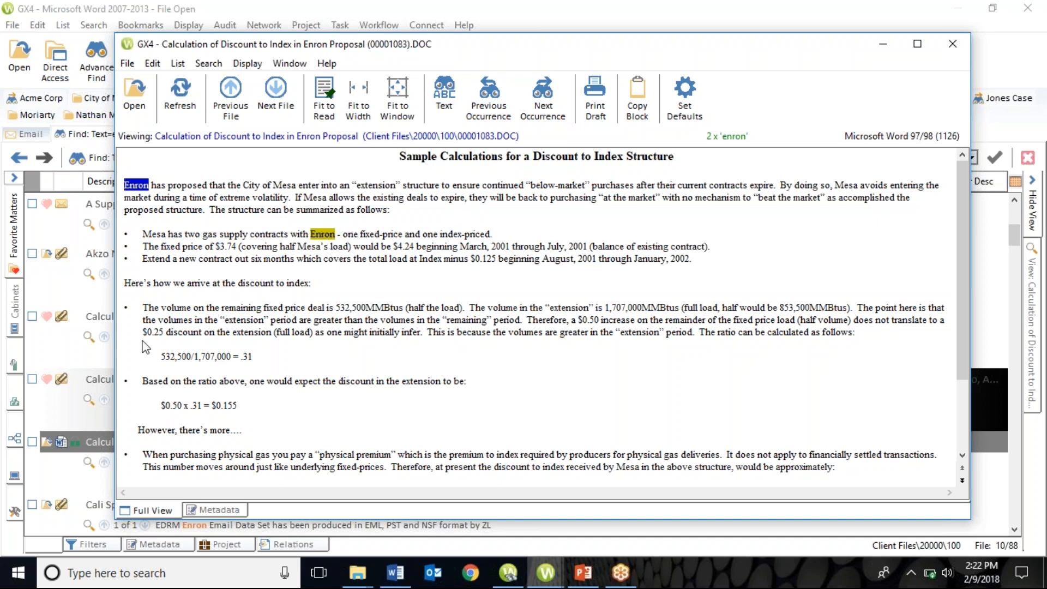
# Copy the remaining fixed price volume paragraph with its ratio calculation as a block, and close the viewer and the low-battery notice
pyautogui.moveTo(145, 309); pyautogui.dragTo(266, 365)
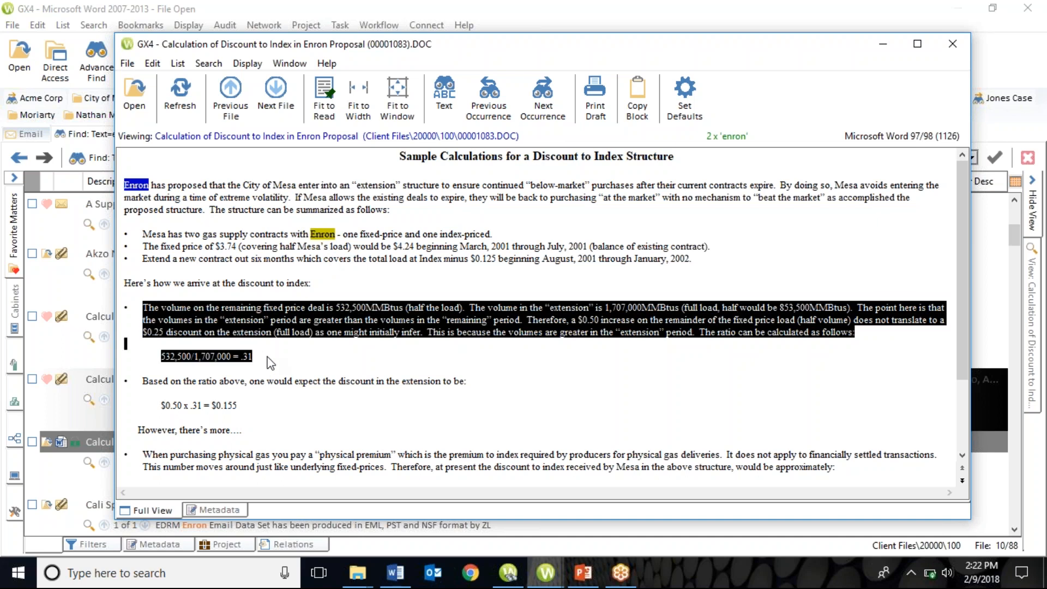
pyautogui.click(642, 103)
pyautogui.click(954, 45)
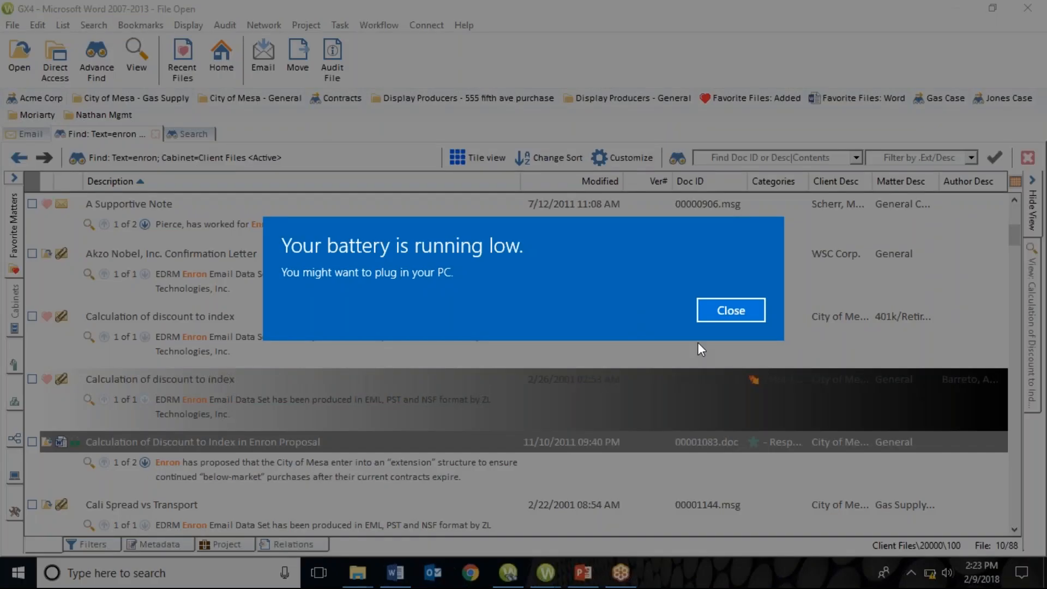
pyautogui.click(731, 319)
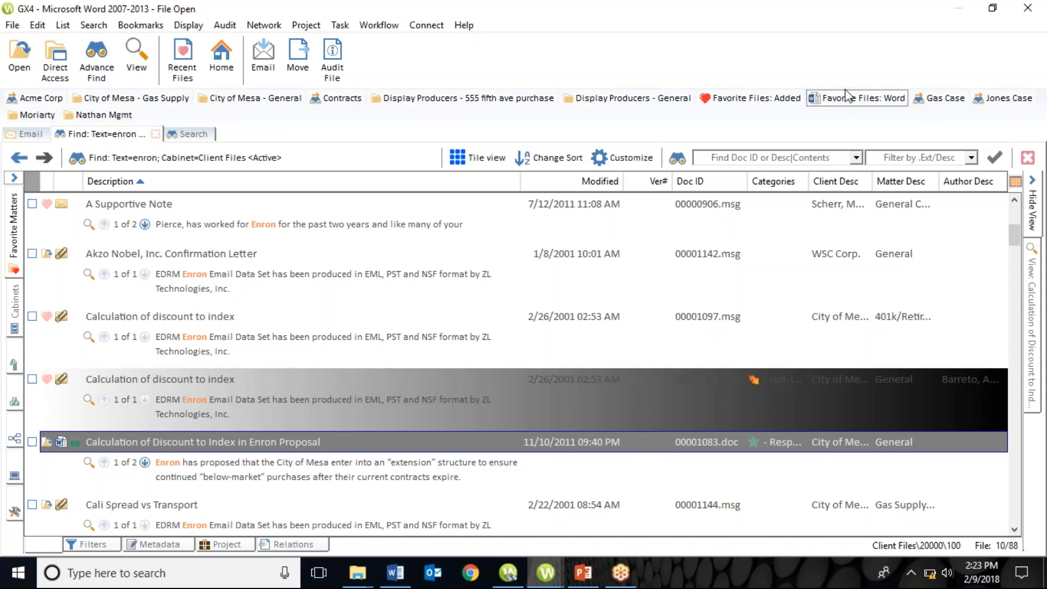
pyautogui.click(632, 573)
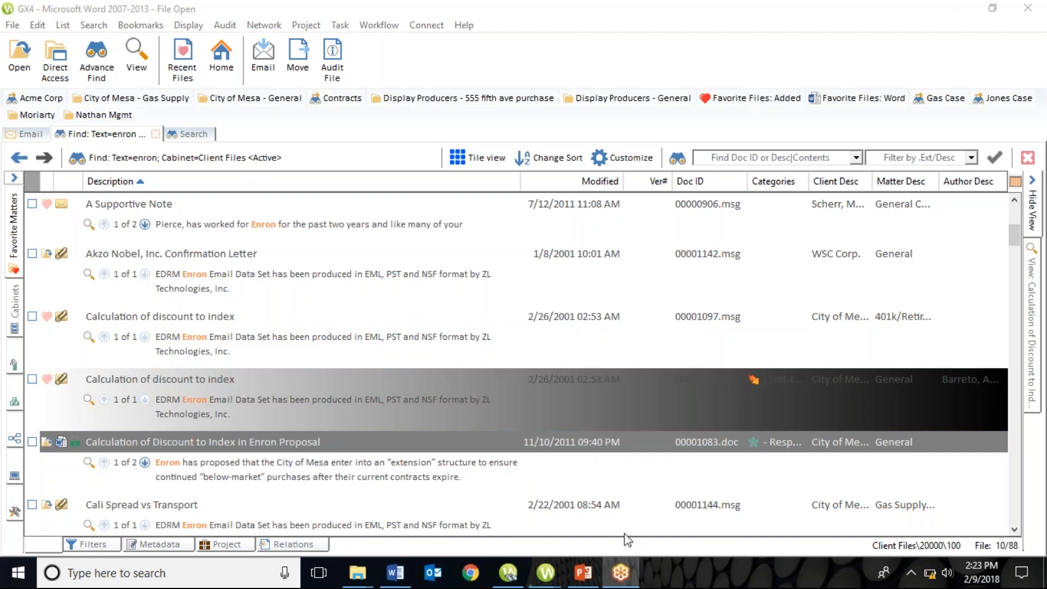
pyautogui.moveTo(623, 579)
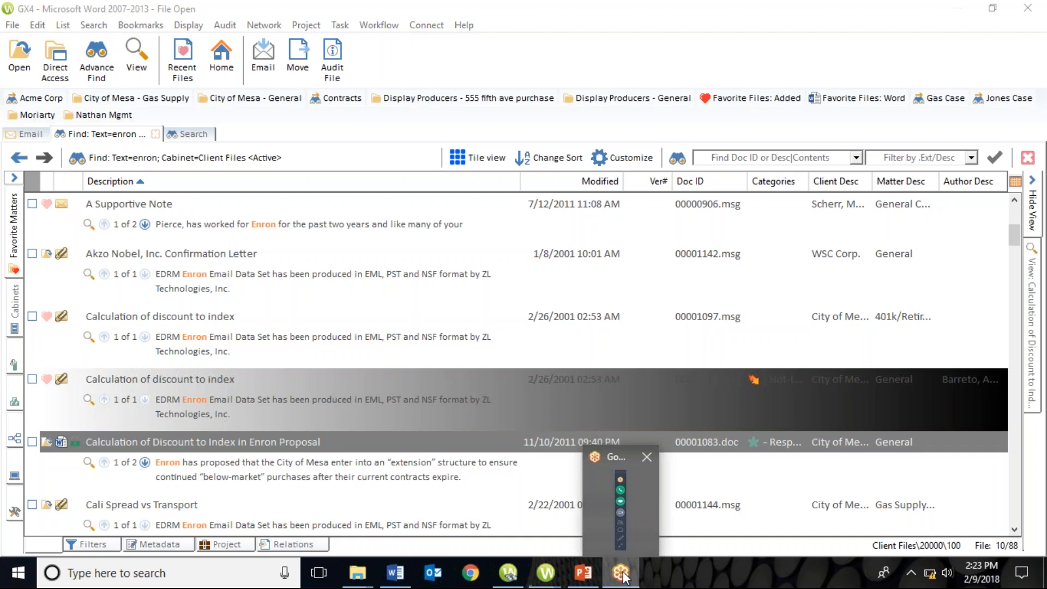
# Switch to PowerPoint and start the slide show from the "Contact Us For More Information" slide
pyautogui.click(583, 572)
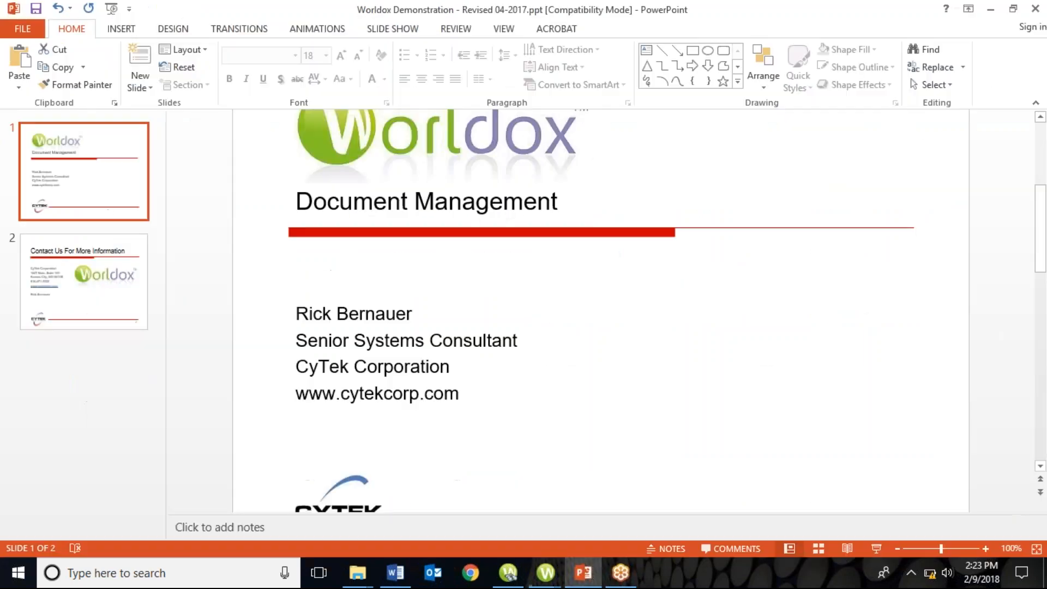
pyautogui.click(78, 282)
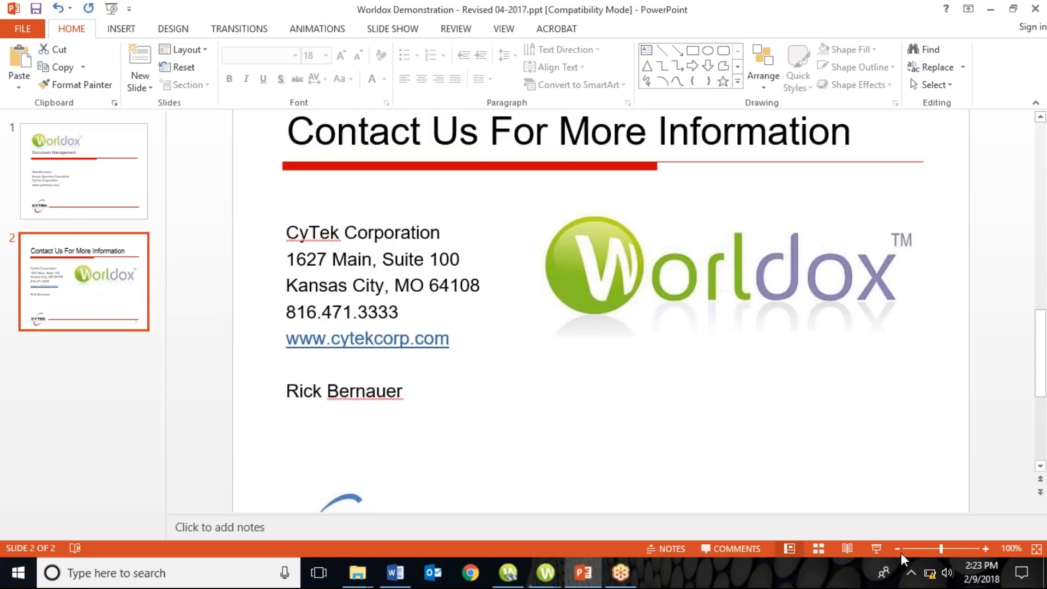
pyautogui.click(876, 549)
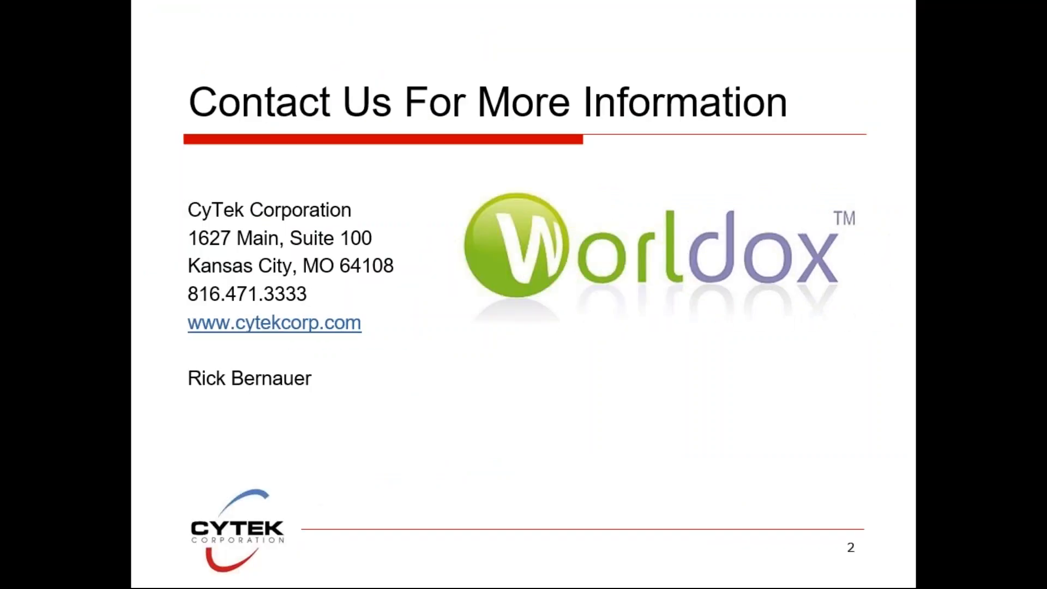